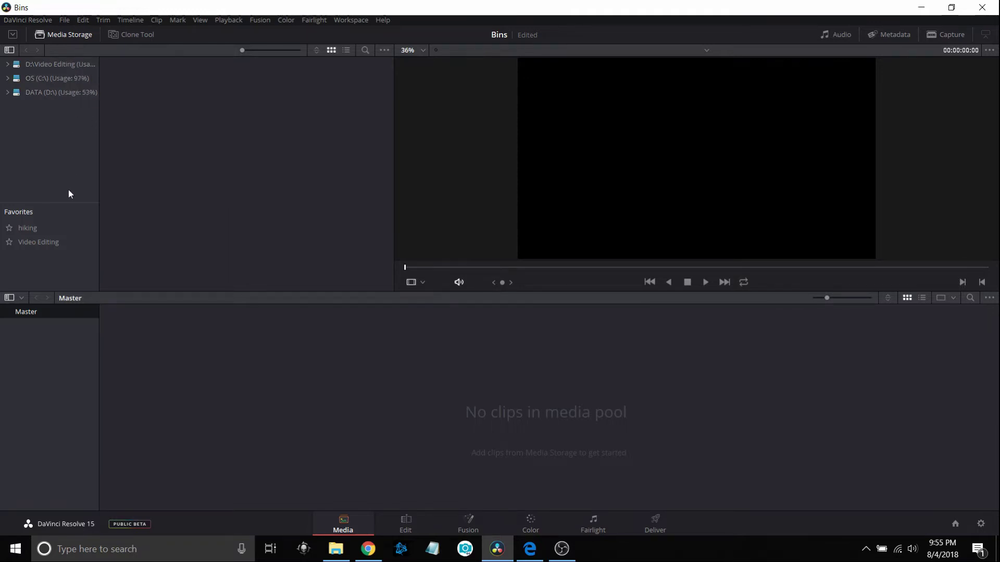
- Favorite the audio folder in D:\Video Editing, open it from Favorites, and bring up its removal option
{"action": "left_click", "coordinate": [68, 92]}
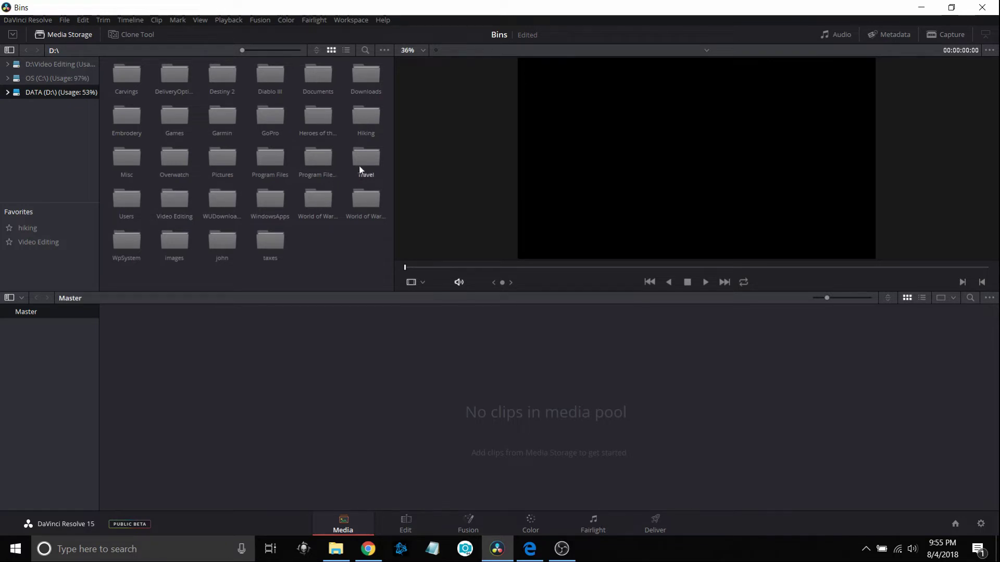
{"action": "double_click", "coordinate": [179, 200]}
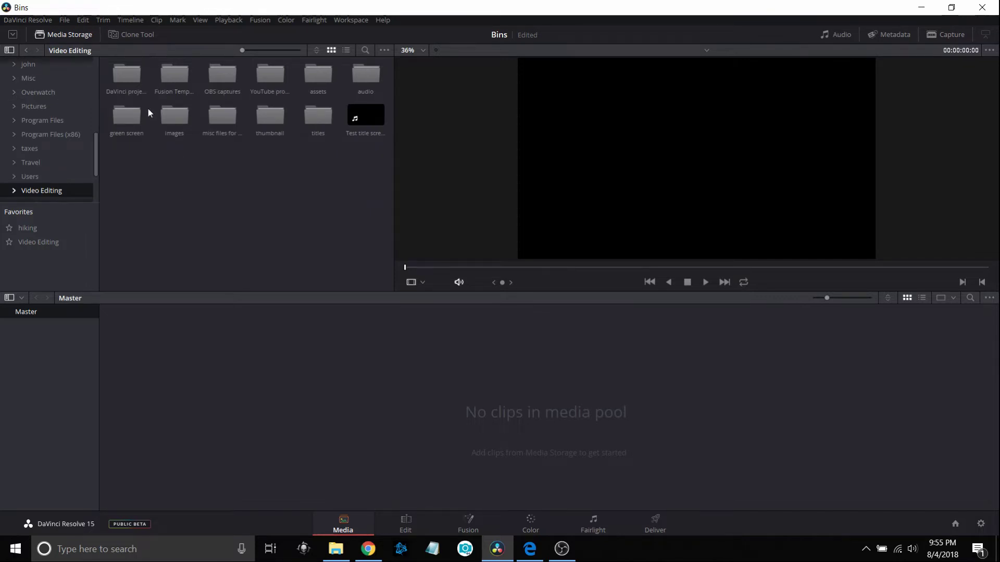
{"action": "right_click", "coordinate": [359, 76]}
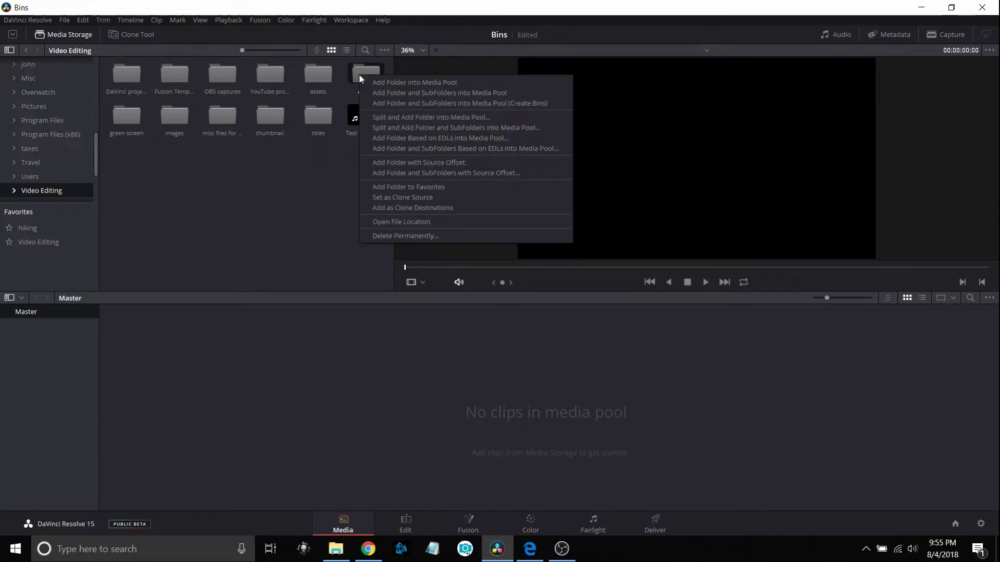
{"action": "left_click", "coordinate": [399, 188]}
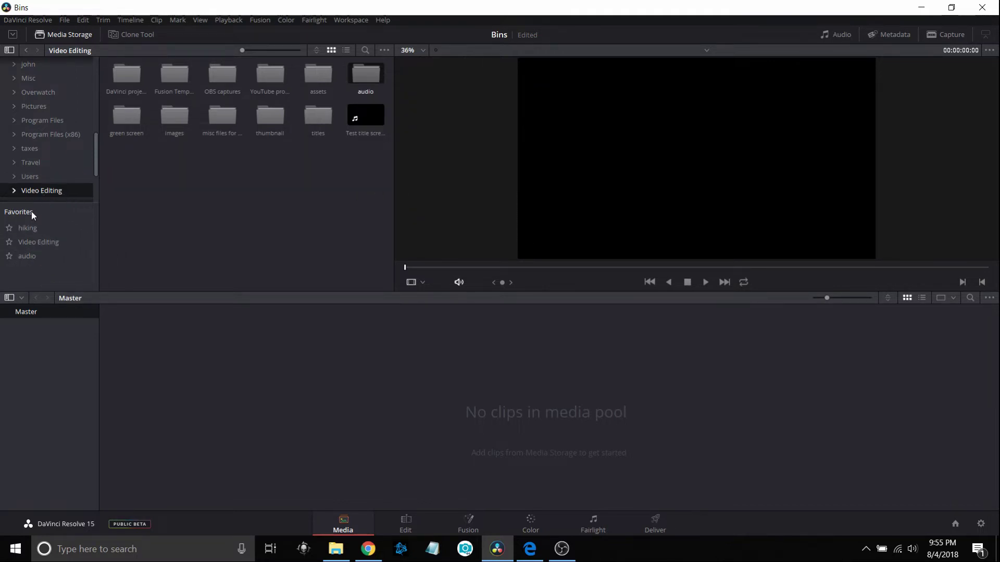
{"action": "left_click", "coordinate": [33, 255]}
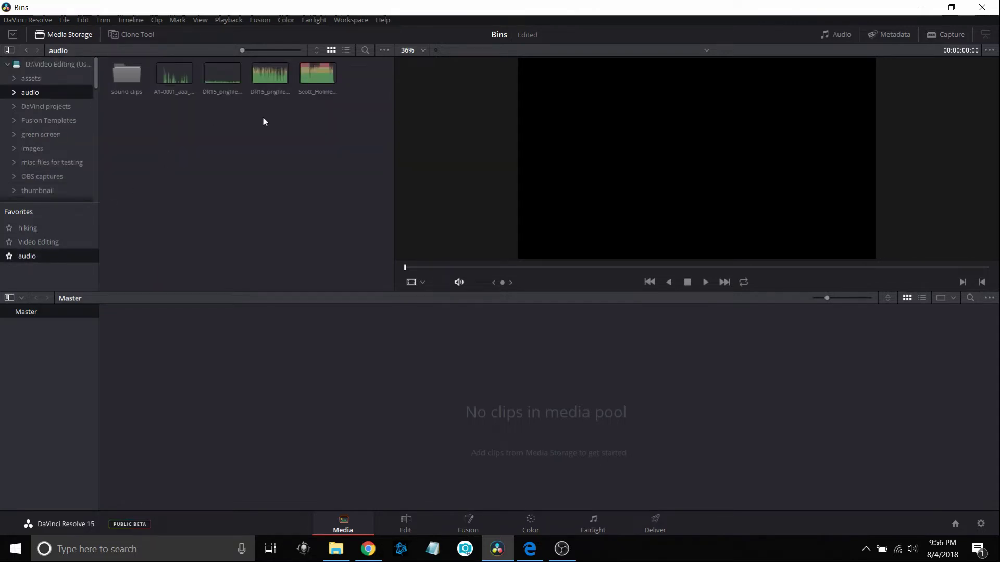
{"action": "right_click", "coordinate": [44, 260]}
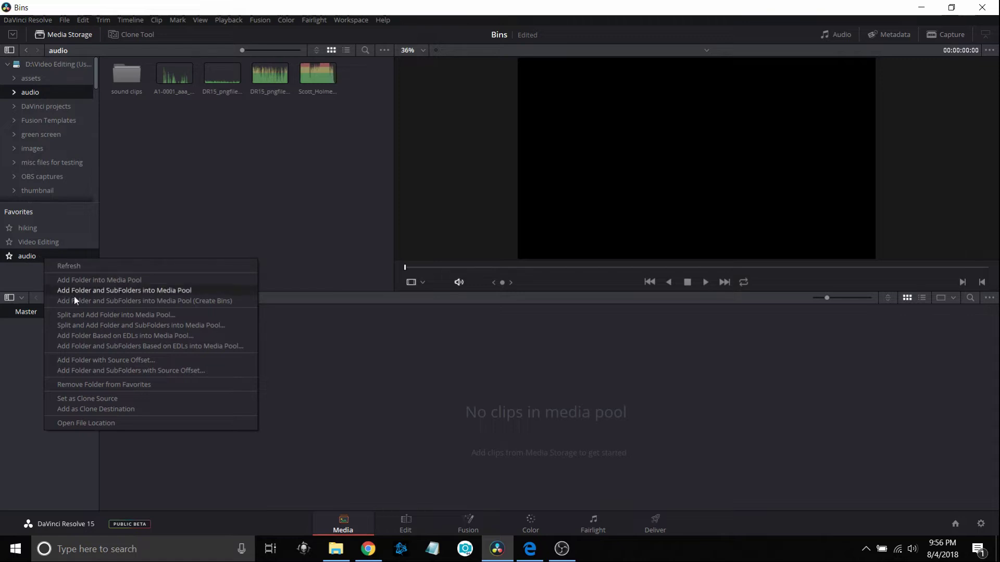
{"action": "left_click", "coordinate": [87, 384]}
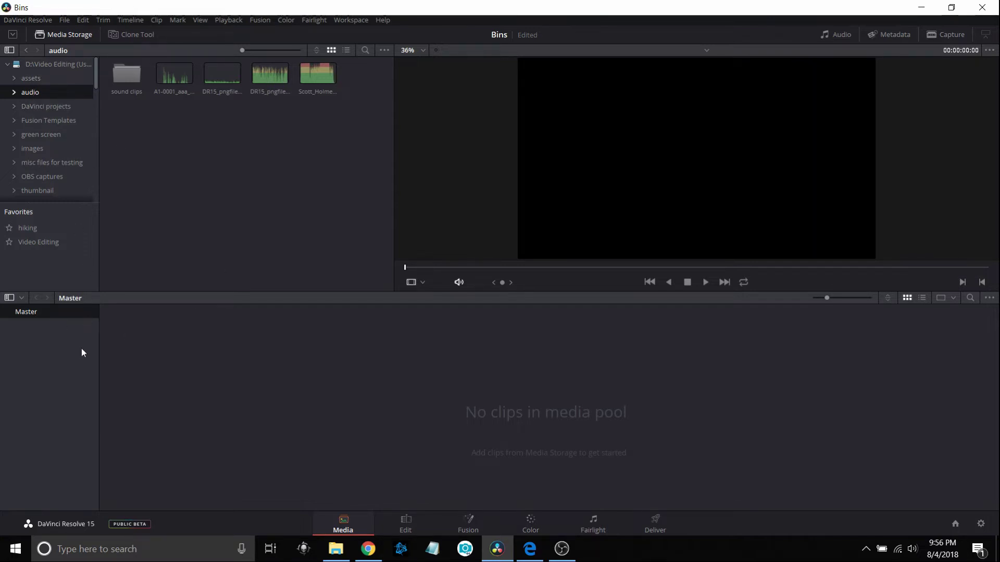
- Add three new bins to the Master bin list, naming them Images, Stills and Audio
{"action": "right_click", "coordinate": [58, 359]}
{"action": "left_click", "coordinate": [78, 364]}
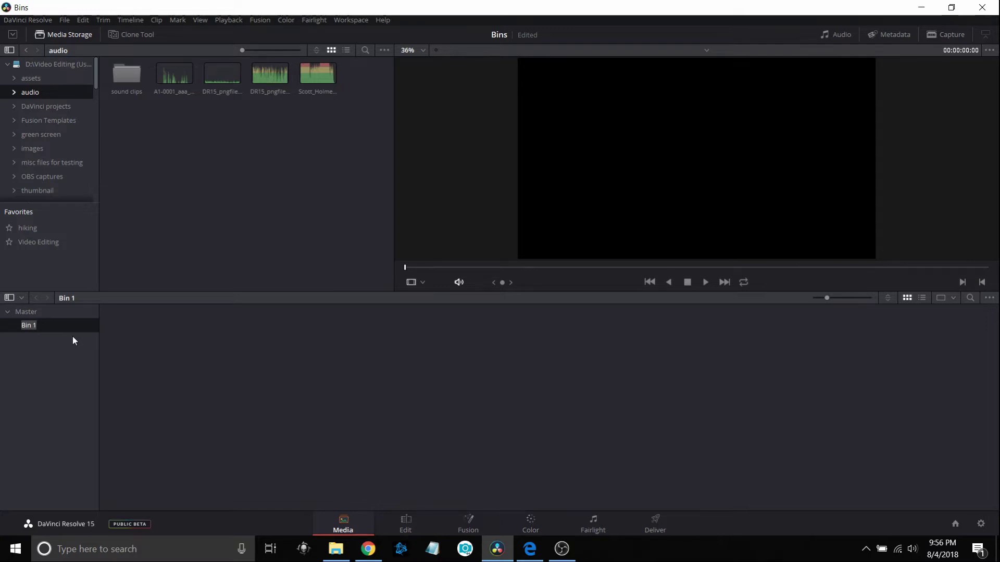
{"action": "type", "text": "Images"}
{"action": "key", "text": "Return"}
{"action": "right_click", "coordinate": [64, 357]}
{"action": "left_click", "coordinate": [85, 368]}
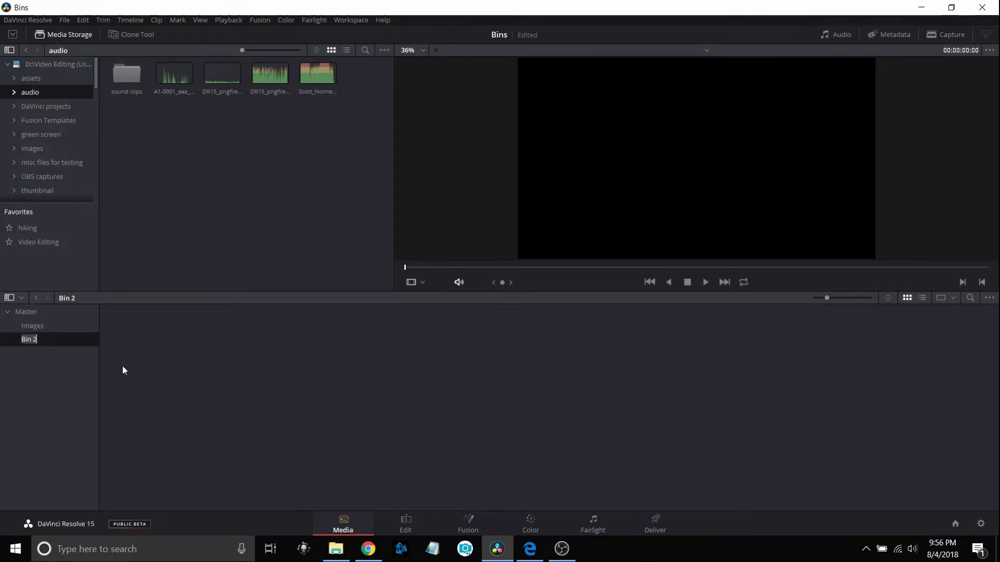
{"action": "type", "text": "Stills"}
{"action": "key", "text": "Return"}
{"action": "right_click", "coordinate": [69, 378]}
{"action": "left_click", "coordinate": [86, 388]}
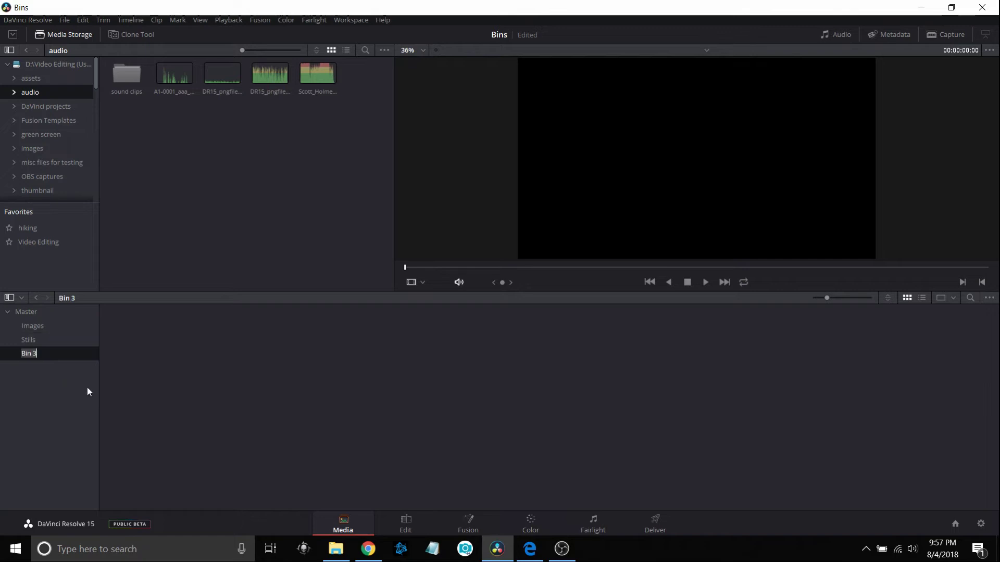
{"action": "type", "text": "Audio"}
{"action": "key", "text": "Return"}
- Colour-tag the bins: Images Green, Stills Red and Audio Blue
{"action": "left_click", "coordinate": [49, 328]}
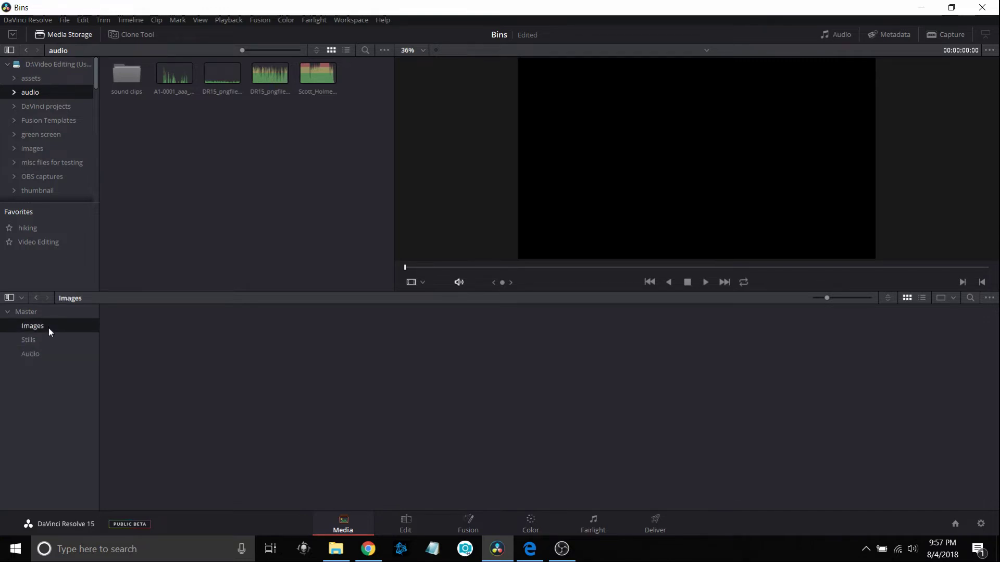
{"action": "right_click", "coordinate": [48, 328]}
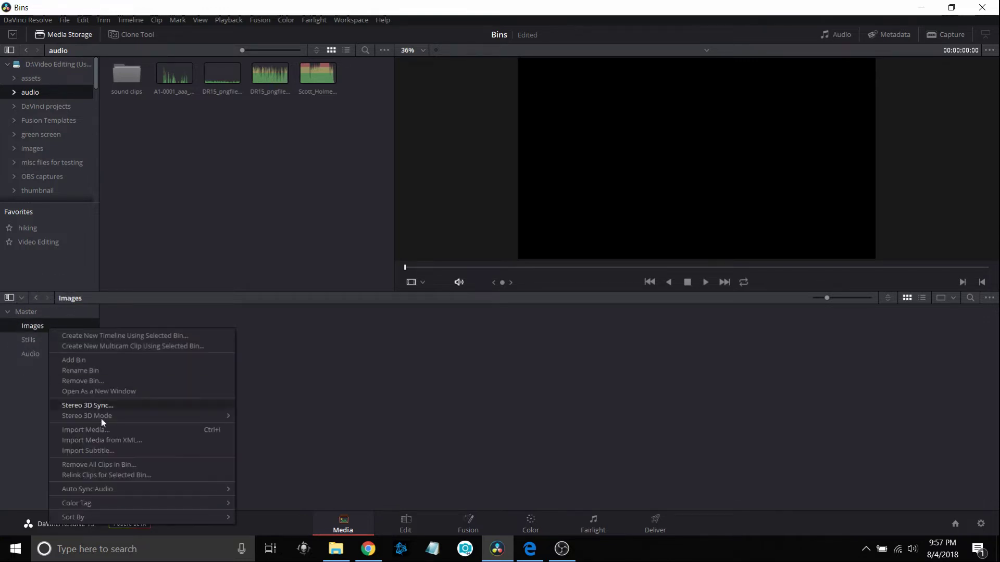
{"action": "mouse_move", "coordinate": [93, 503]}
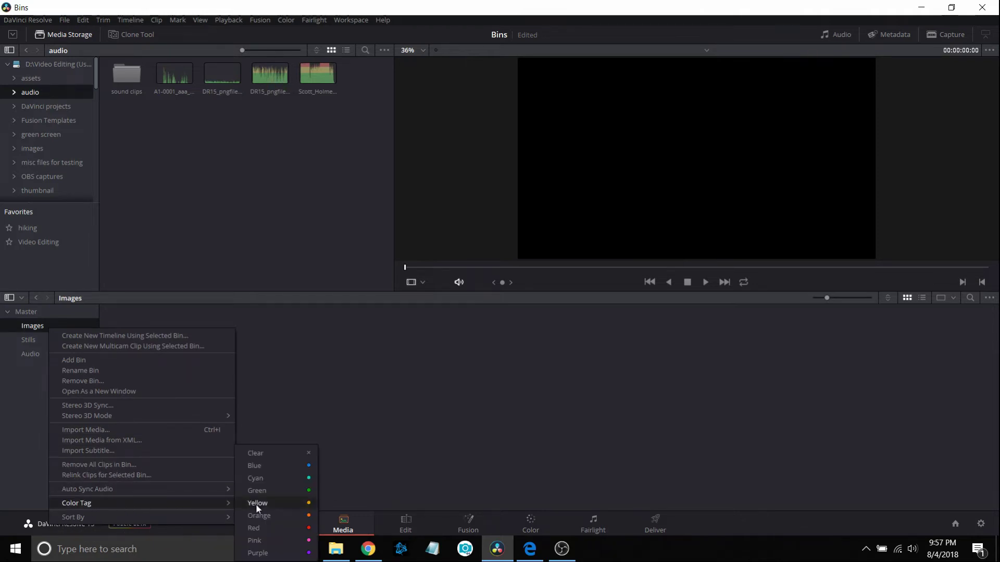
{"action": "left_click", "coordinate": [290, 491]}
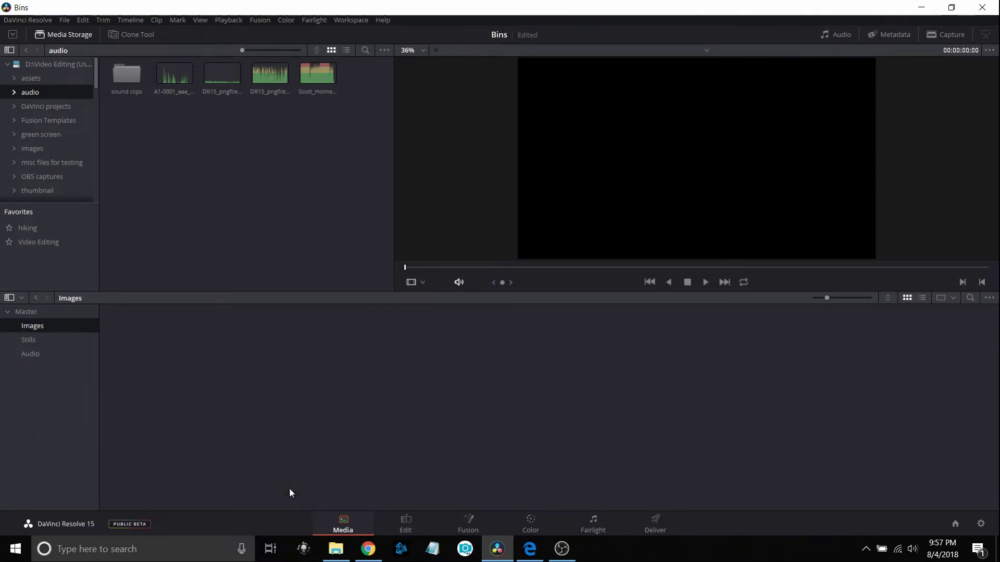
{"action": "left_click", "coordinate": [35, 341]}
{"action": "right_click", "coordinate": [35, 340]}
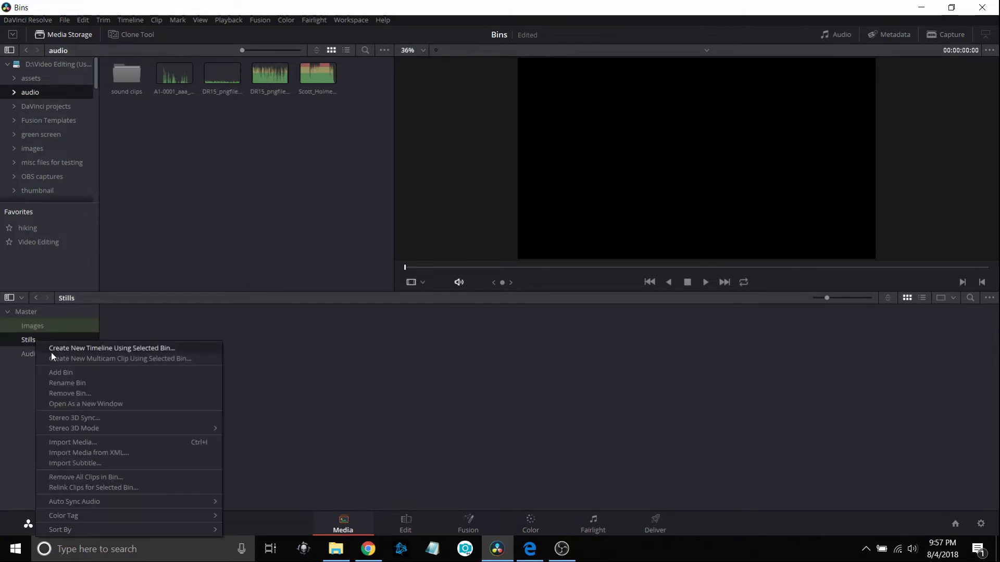
{"action": "mouse_move", "coordinate": [87, 514]}
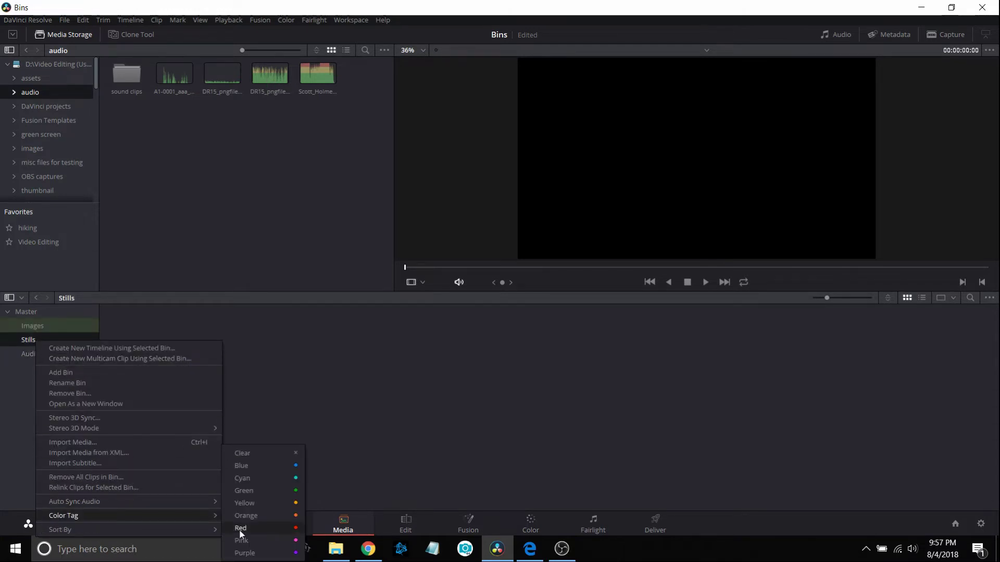
{"action": "left_click", "coordinate": [264, 531]}
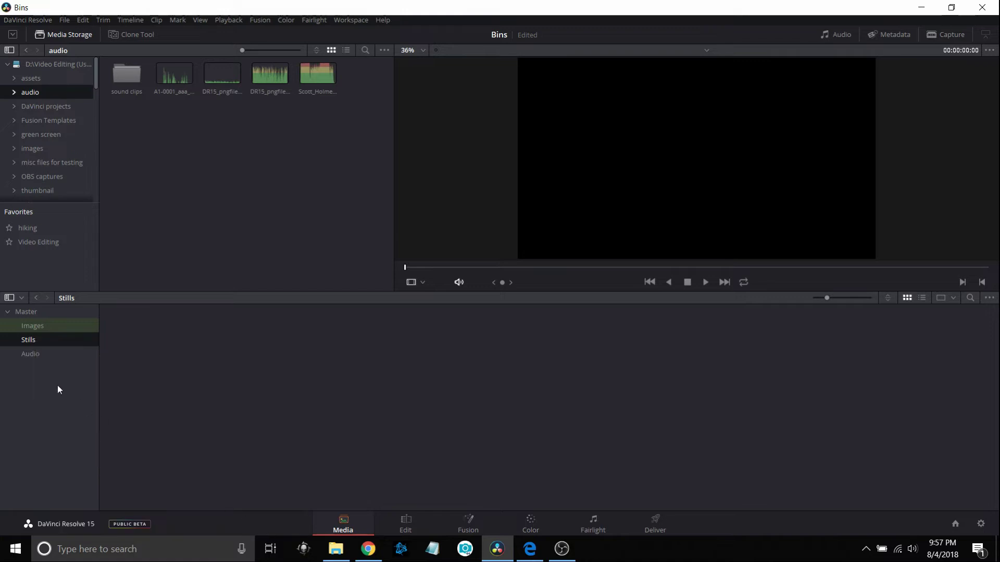
{"action": "left_click", "coordinate": [39, 354]}
{"action": "right_click", "coordinate": [40, 355]}
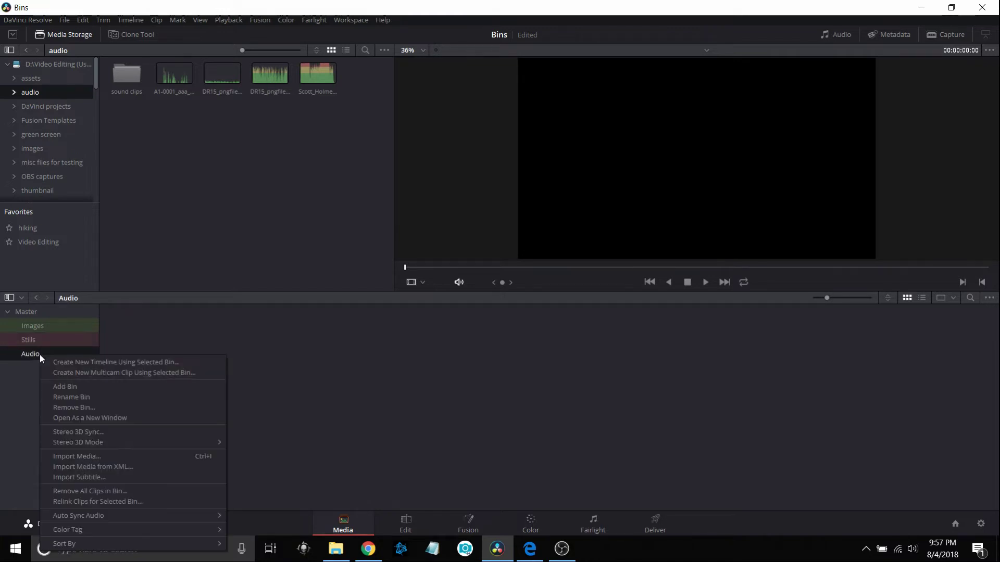
{"action": "mouse_move", "coordinate": [144, 530]}
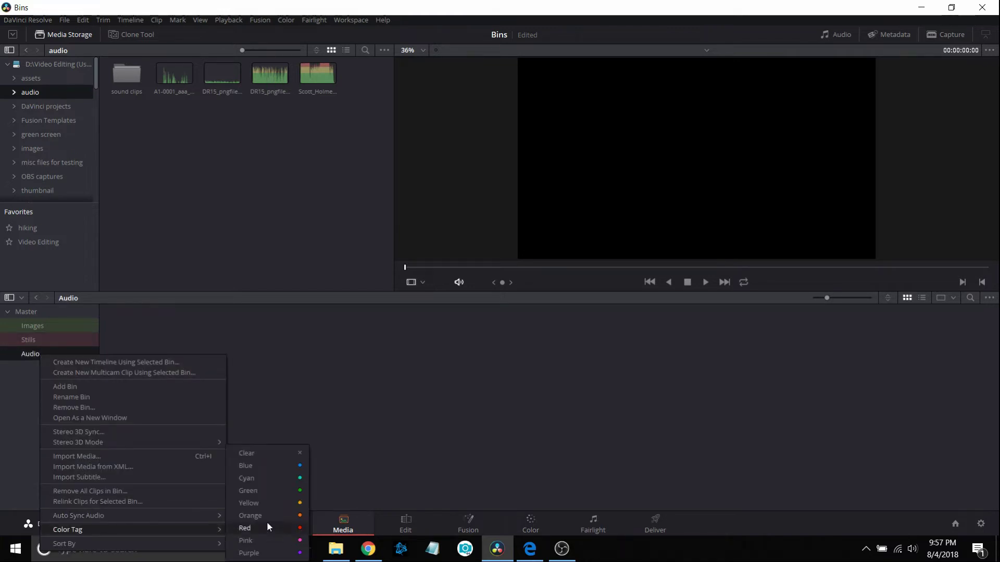
{"action": "left_click", "coordinate": [270, 467]}
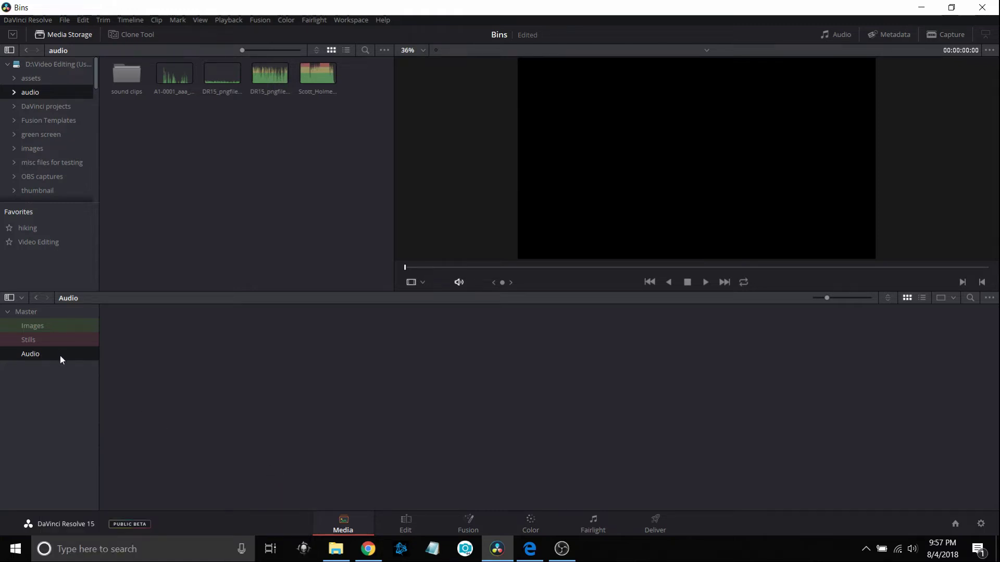
{"action": "left_click", "coordinate": [45, 325]}
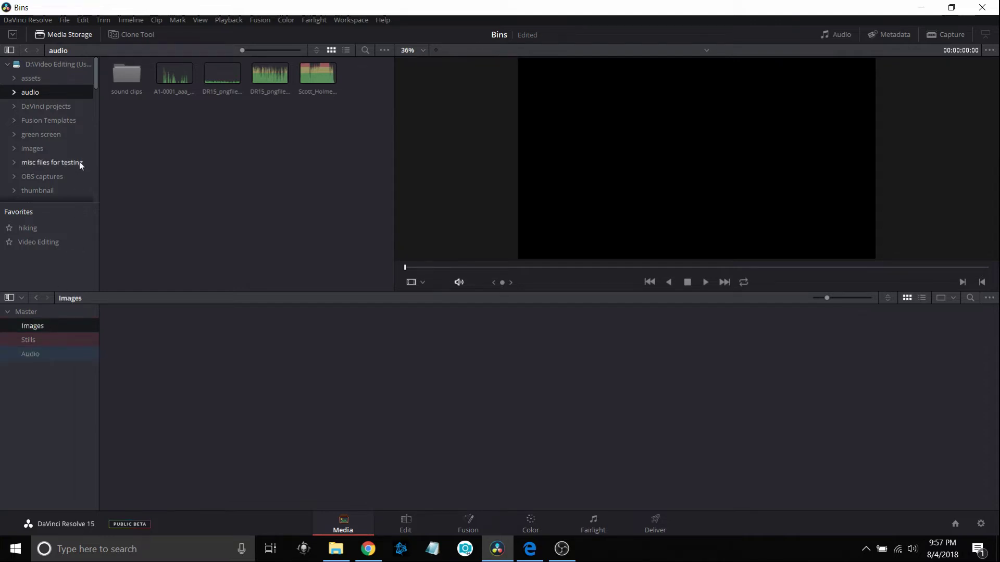
- Browse Media Storage to Video Editing > YouTube projects > bins > images
{"action": "left_click", "coordinate": [42, 64]}
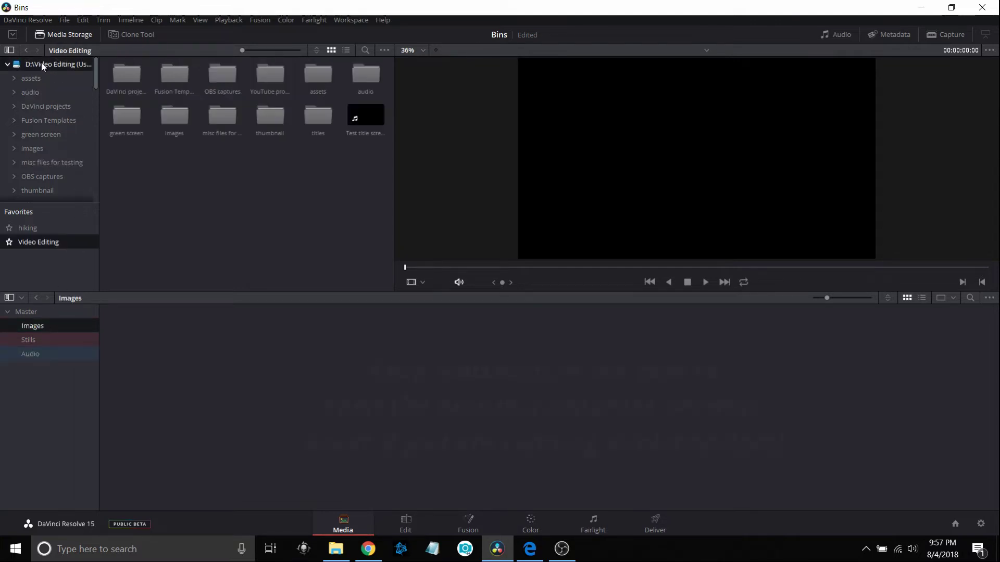
{"action": "double_click", "coordinate": [272, 73]}
{"action": "double_click", "coordinate": [176, 76]}
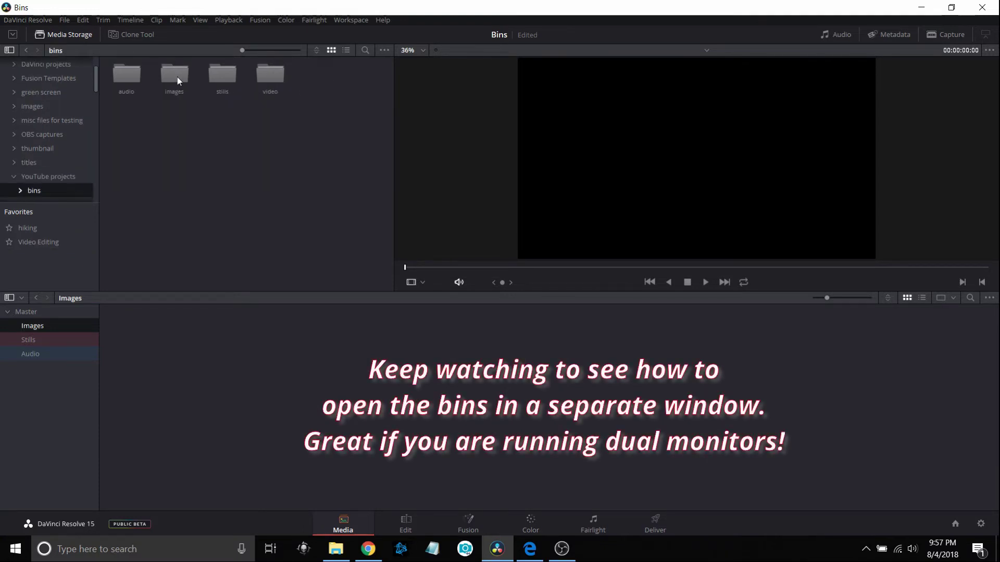
{"action": "double_click", "coordinate": [175, 76]}
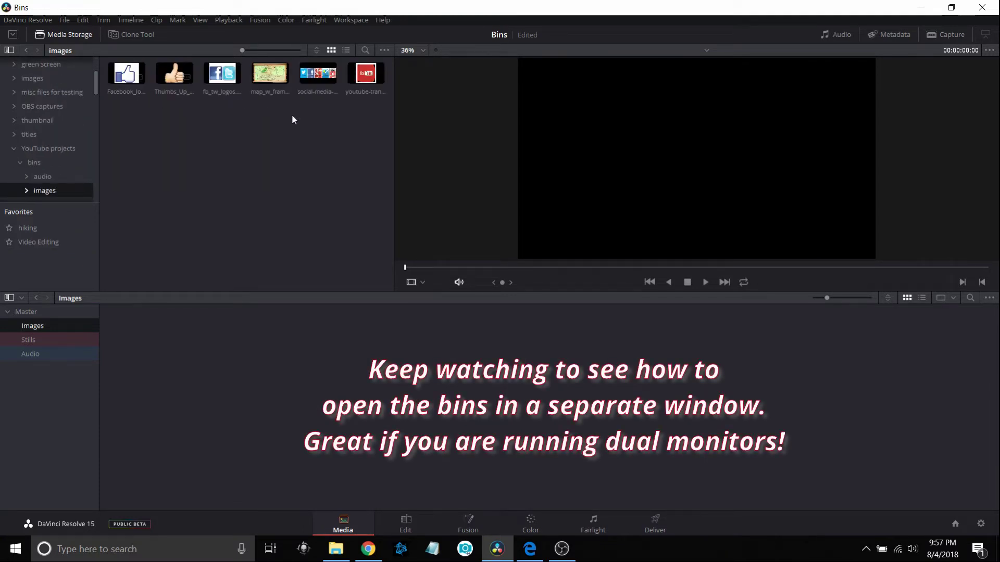
- Add Facebook_logo.png, fb_tw_logos.png and youtube-transparent.png to the Images bin
{"action": "left_click_drag", "start_coordinate": [126, 74], "coordinate": [183, 351]}
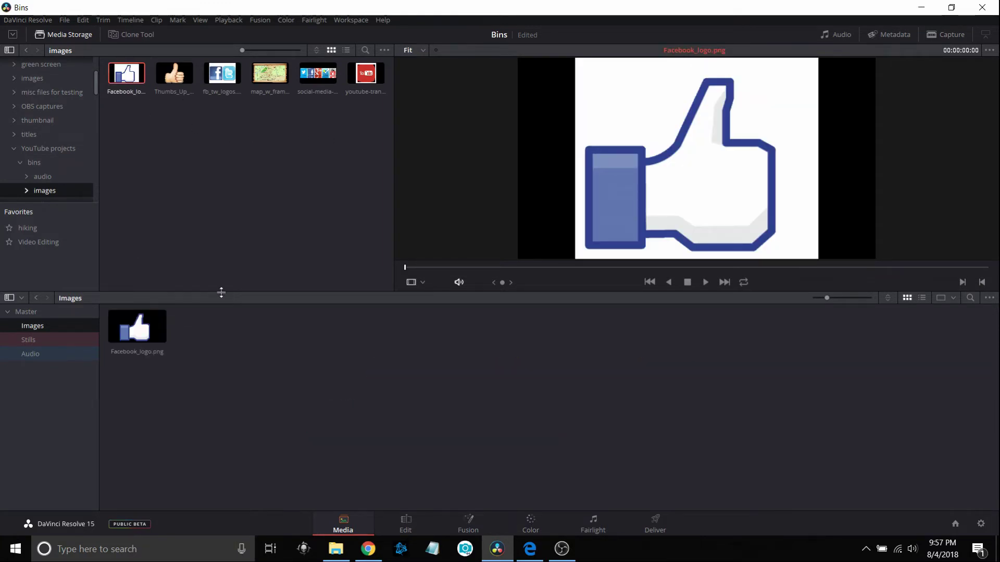
{"action": "left_click_drag", "start_coordinate": [222, 74], "coordinate": [226, 362]}
{"action": "left_click", "coordinate": [365, 74]}
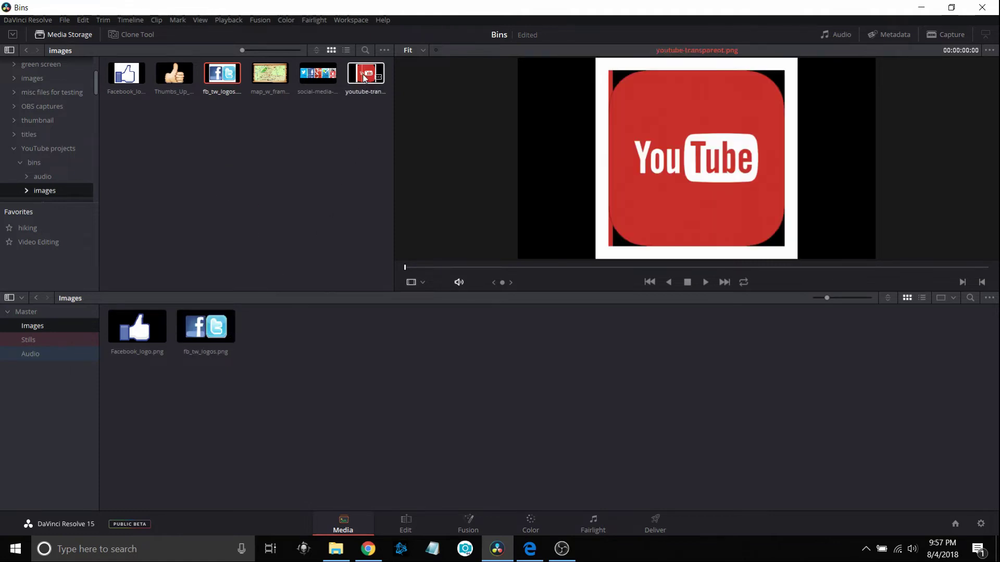
{"action": "left_click_drag", "start_coordinate": [366, 76], "coordinate": [339, 374]}
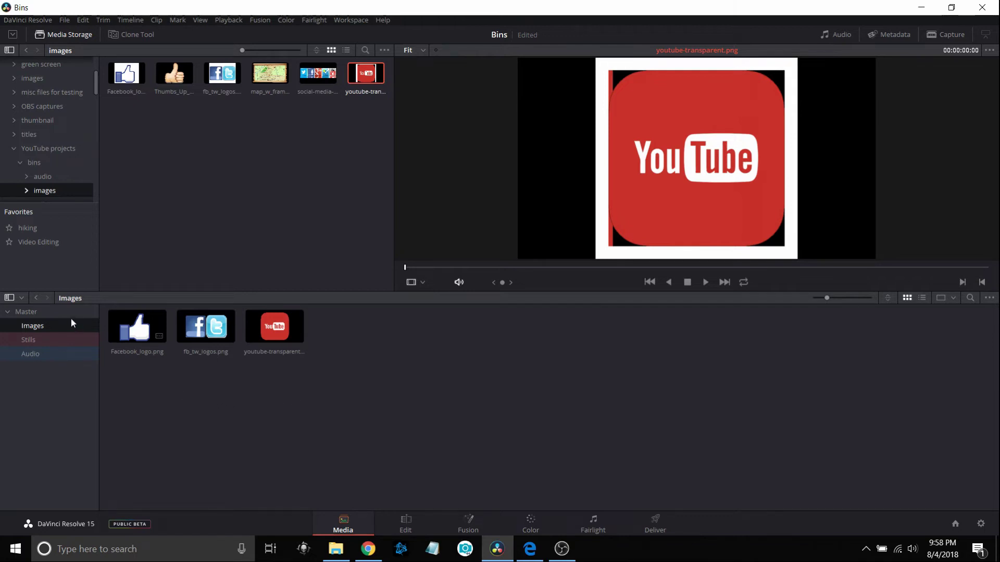
{"action": "left_click", "coordinate": [123, 352]}
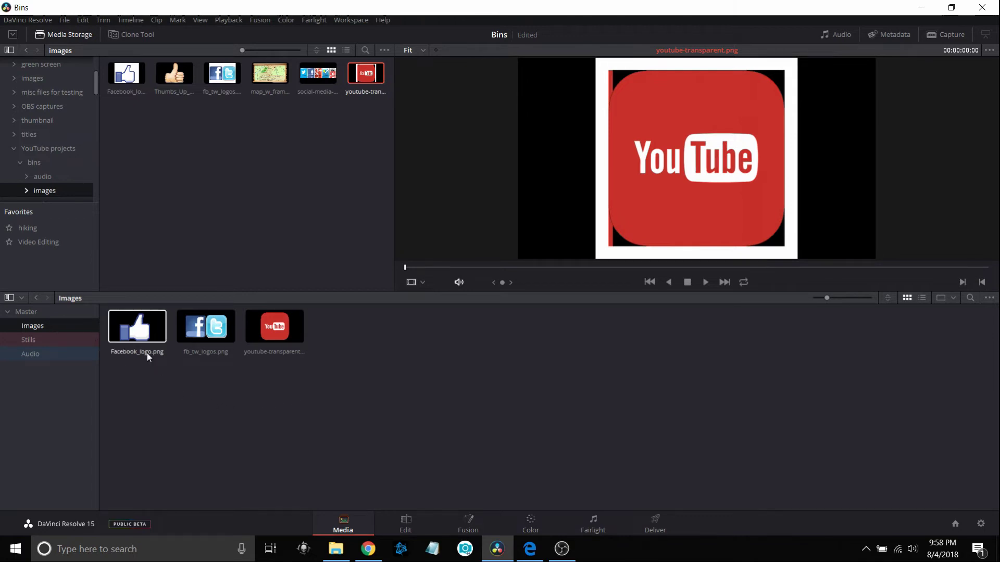
{"action": "left_click", "coordinate": [103, 339]}
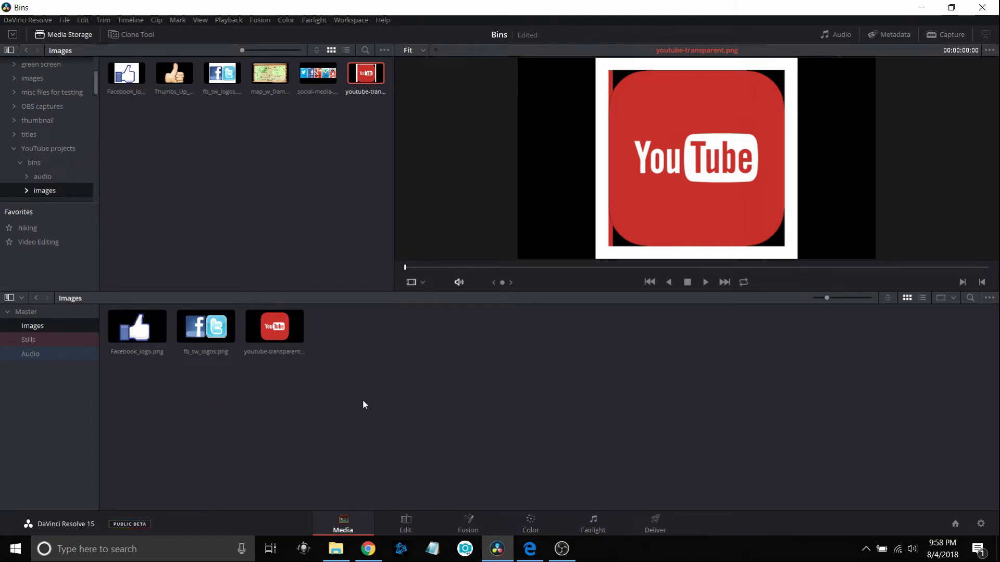
- Create a new bin named maps inside the Images bin
{"action": "right_click", "coordinate": [349, 360]}
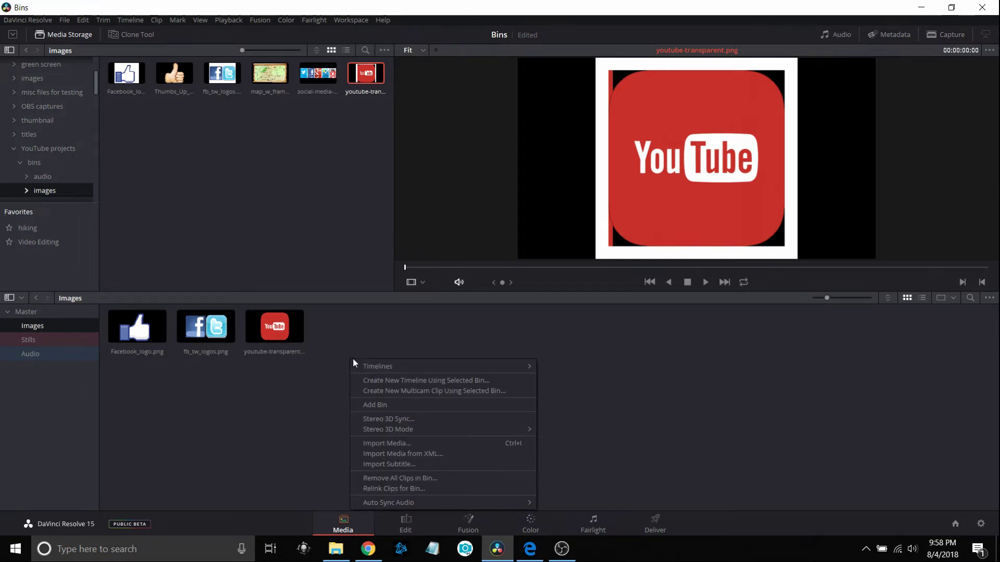
{"action": "left_click", "coordinate": [379, 405]}
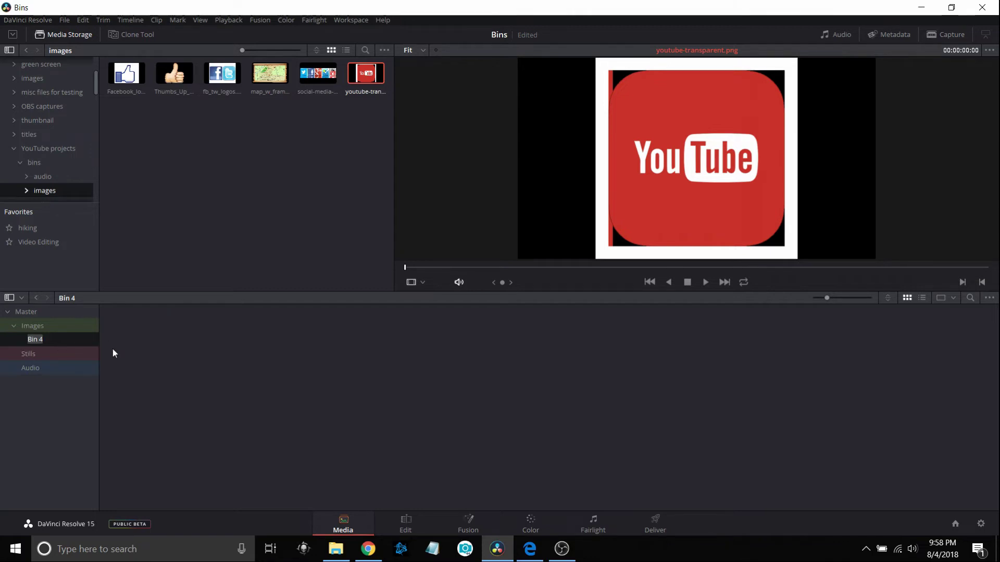
{"action": "type", "text": "maps"}
{"action": "key", "text": "Return"}
- Put the map_w_frame clip into the maps bin
{"action": "left_click", "coordinate": [82, 358]}
{"action": "left_click", "coordinate": [74, 339]}
{"action": "left_click_drag", "start_coordinate": [270, 96], "coordinate": [234, 404]}
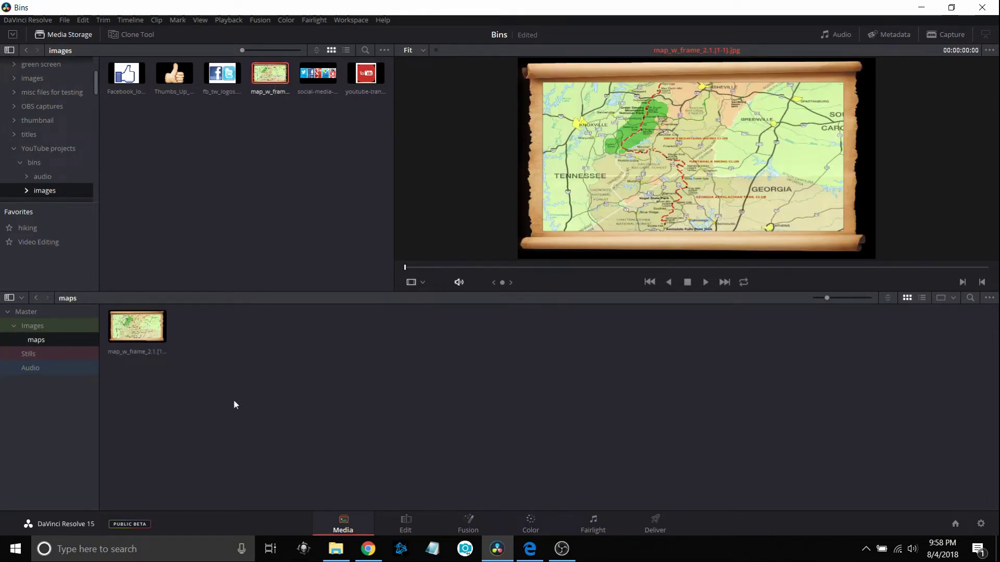
{"action": "left_click", "coordinate": [70, 327]}
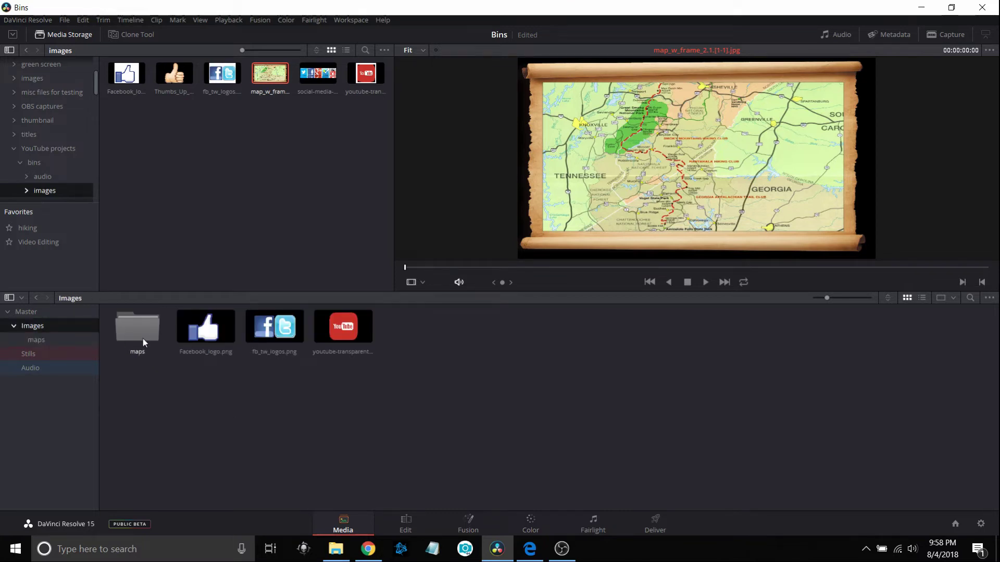
{"action": "left_click", "coordinate": [68, 336]}
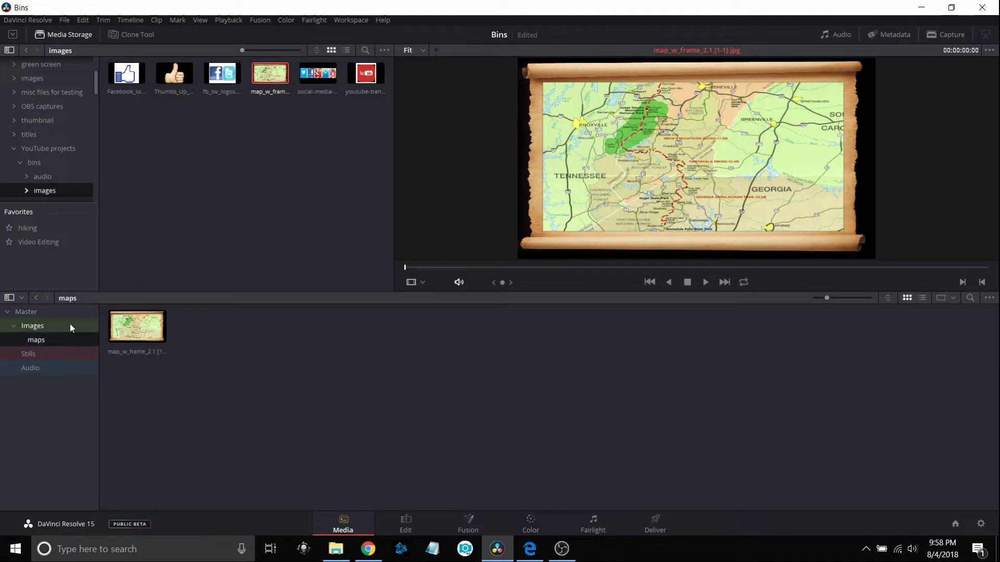
{"action": "left_click", "coordinate": [72, 325]}
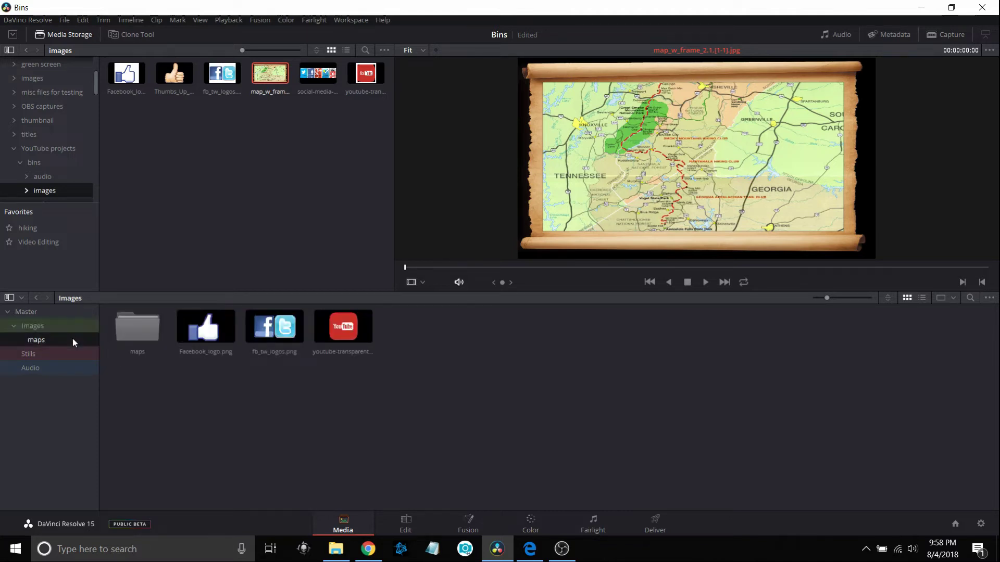
- Give the maps bin a Green colour tag
{"action": "left_click", "coordinate": [73, 339]}
{"action": "right_click", "coordinate": [72, 339]}
{"action": "mouse_move", "coordinate": [145, 514]}
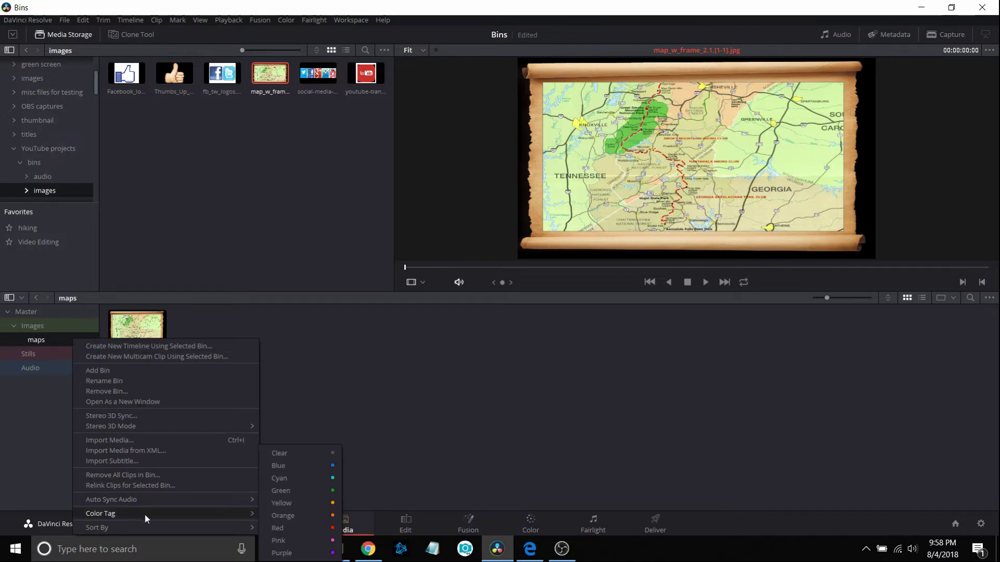
{"action": "left_click", "coordinate": [298, 493]}
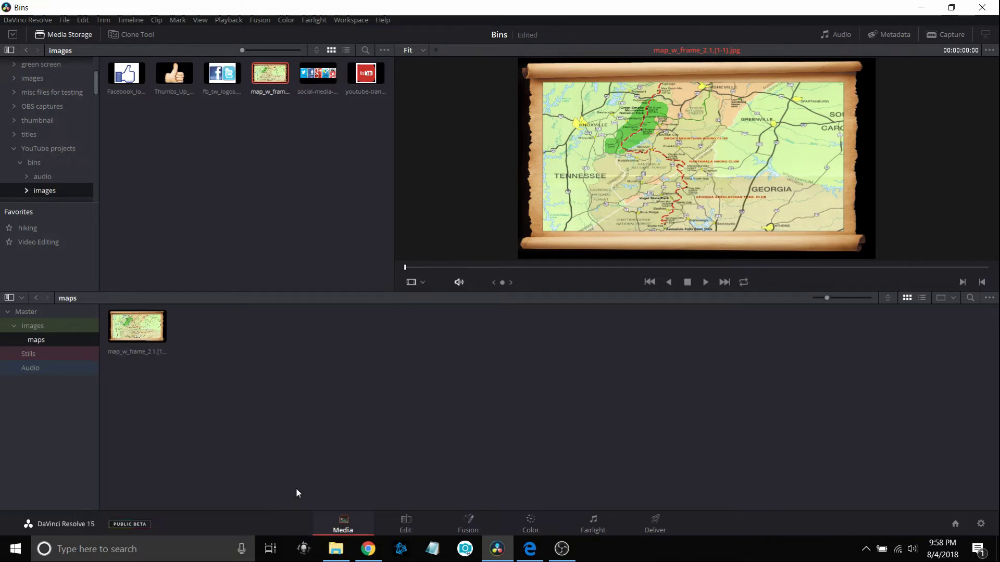
{"action": "left_click", "coordinate": [55, 322]}
{"action": "left_click", "coordinate": [58, 313]}
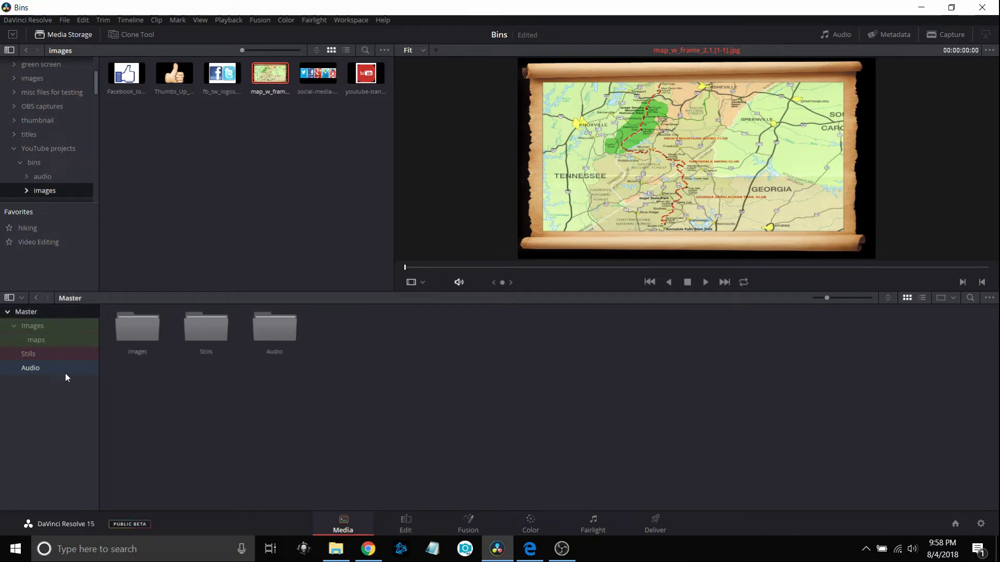
{"action": "left_click", "coordinate": [65, 371]}
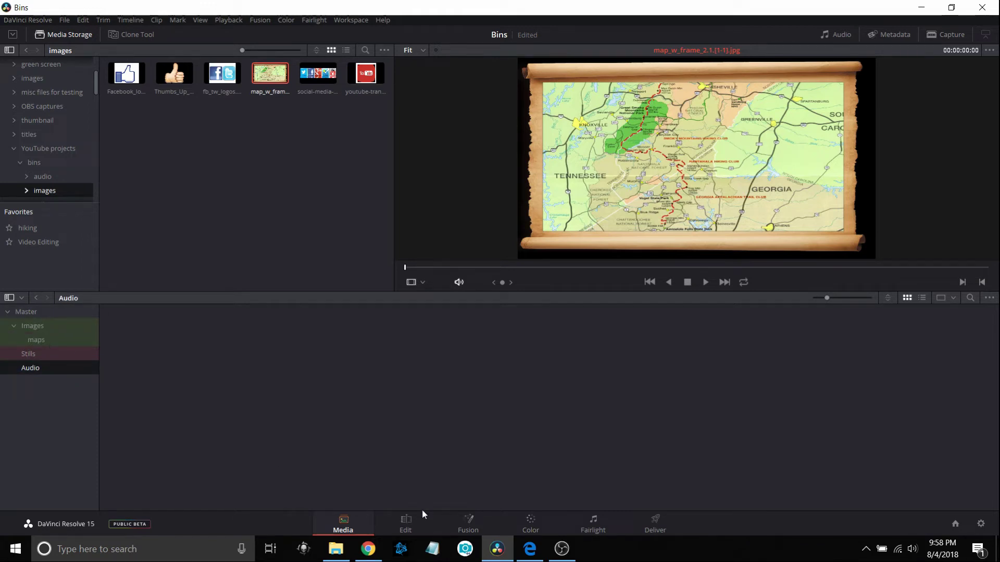
- Check the Images and maps bins in the Edit page's Media Pool, then return to the Media page
{"action": "left_click", "coordinate": [408, 527]}
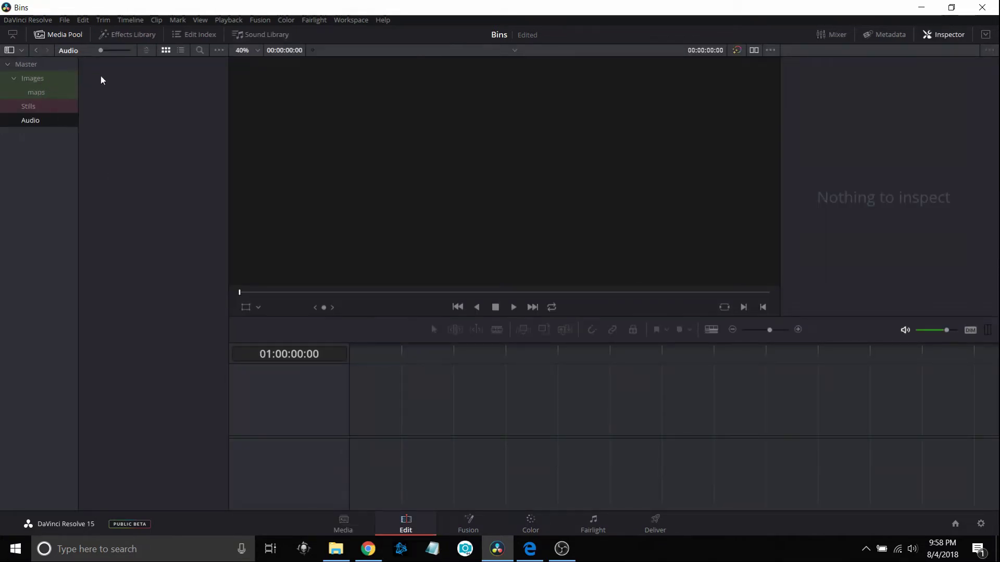
{"action": "left_click", "coordinate": [54, 78]}
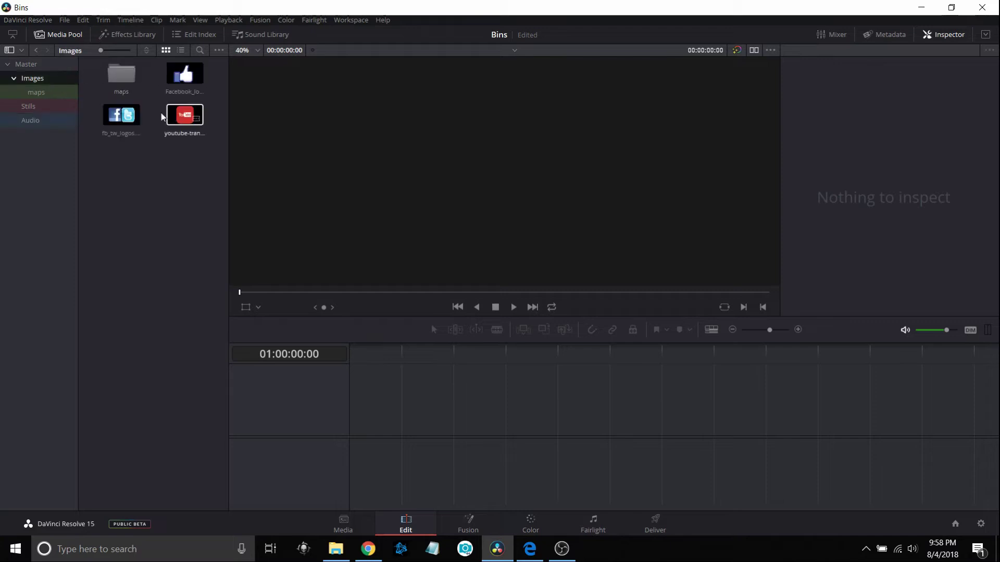
{"action": "left_click", "coordinate": [51, 92]}
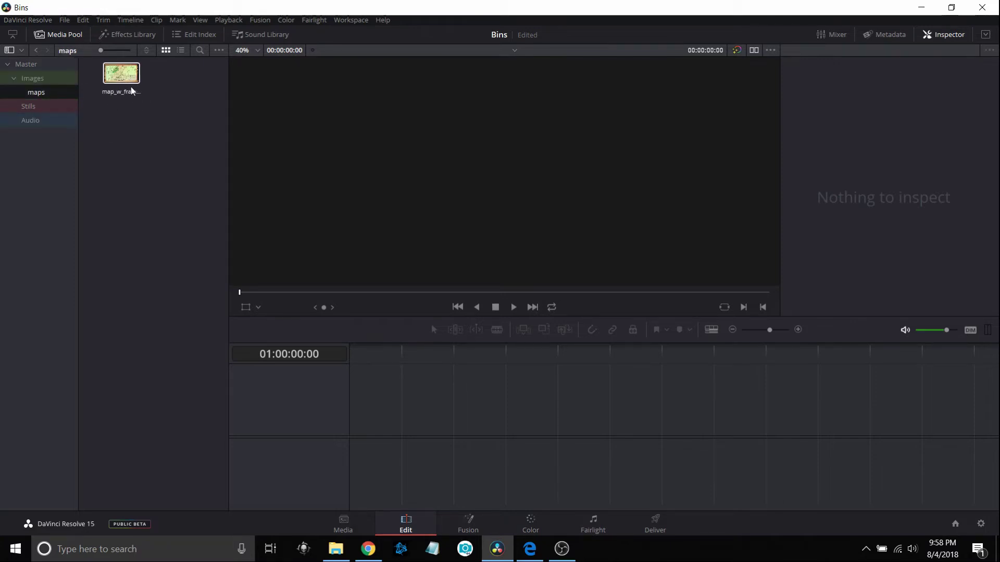
{"action": "left_click", "coordinate": [343, 524]}
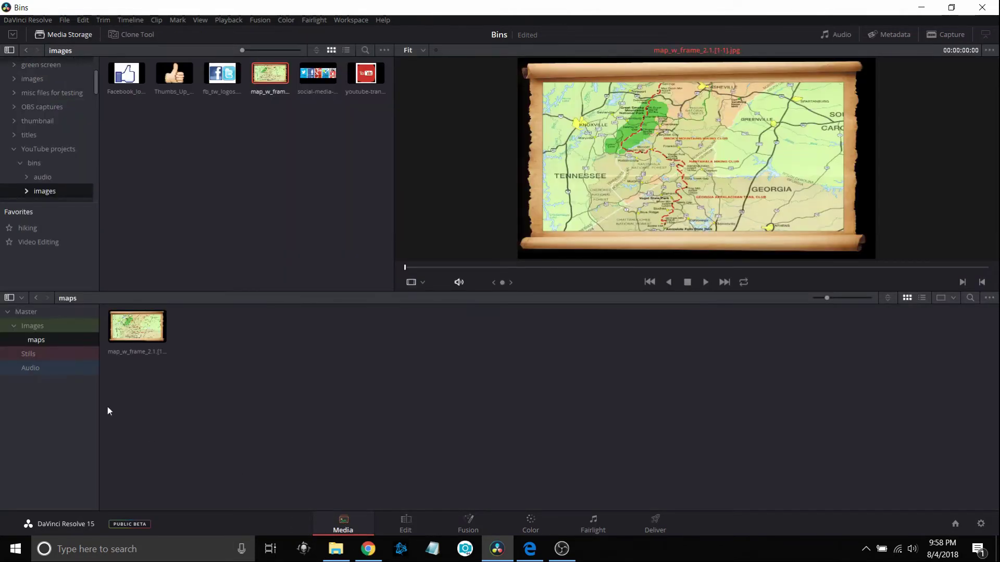
- Add four hiking photos from the stills folder to the Stills bin, then browse the audio folder
{"action": "left_click", "coordinate": [45, 355]}
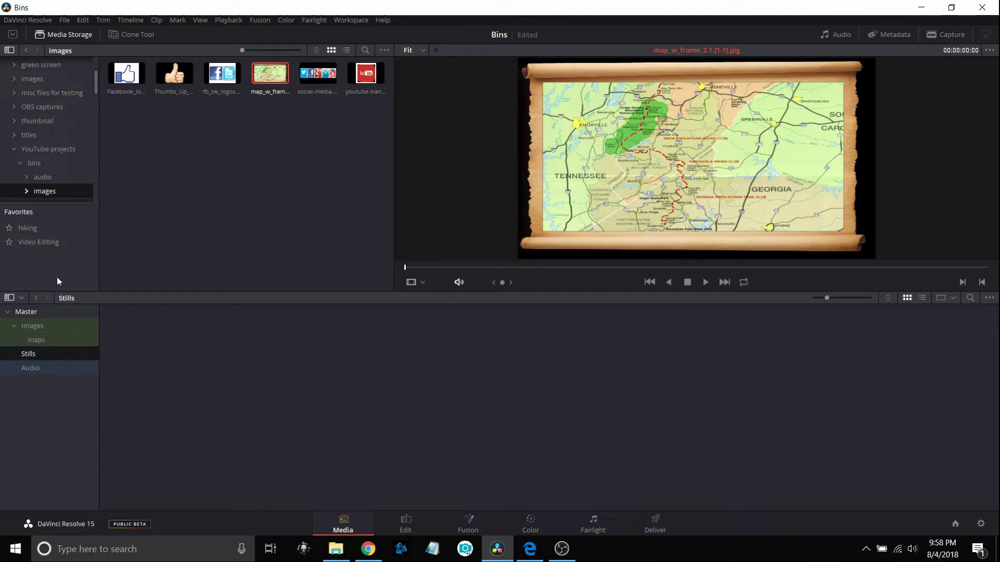
{"action": "left_click", "coordinate": [36, 164]}
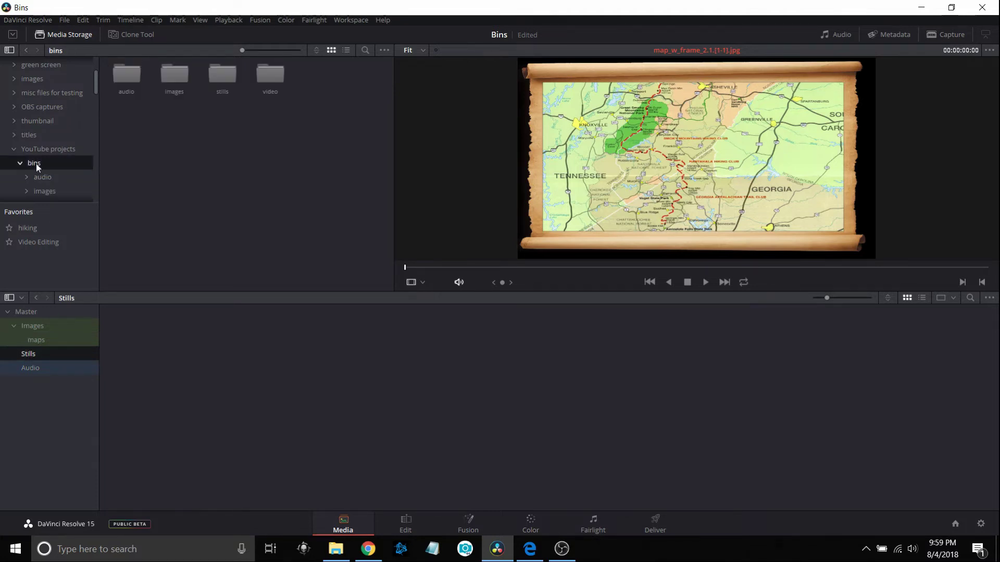
{"action": "double_click", "coordinate": [223, 75]}
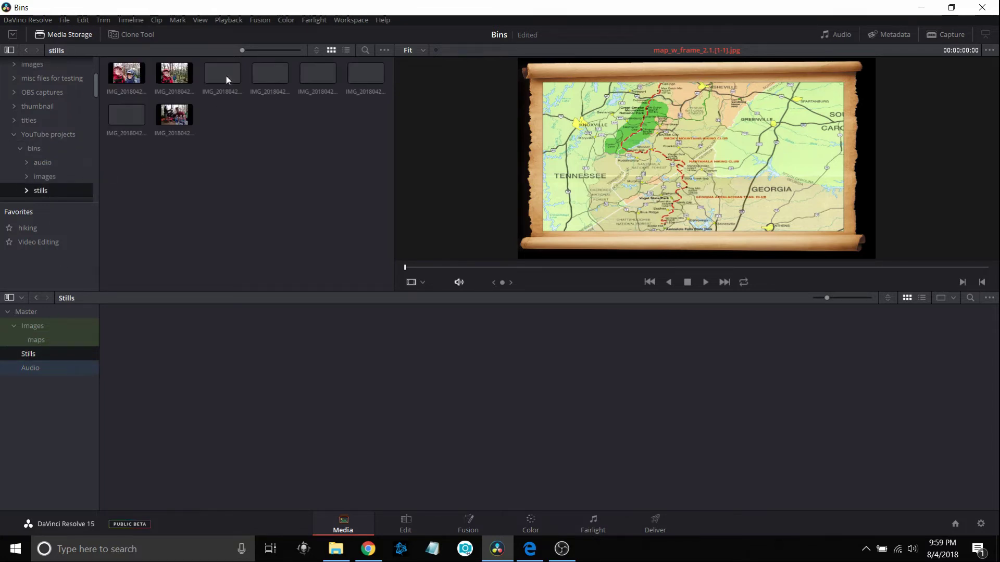
{"action": "left_click", "coordinate": [129, 78]}
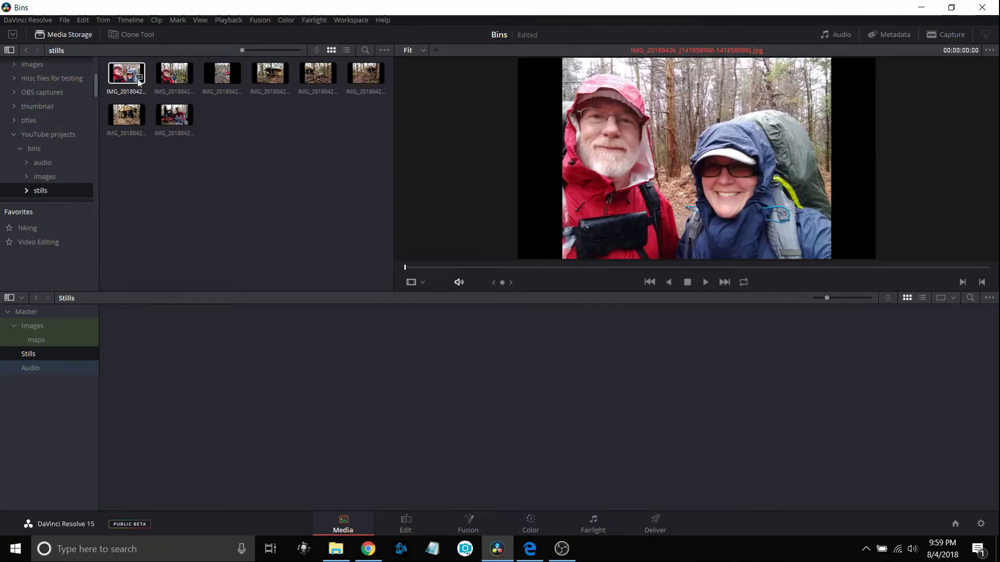
{"action": "left_click_drag", "start_coordinate": [127, 73], "coordinate": [172, 385]}
{"action": "left_click_drag", "start_coordinate": [179, 89], "coordinate": [218, 349]}
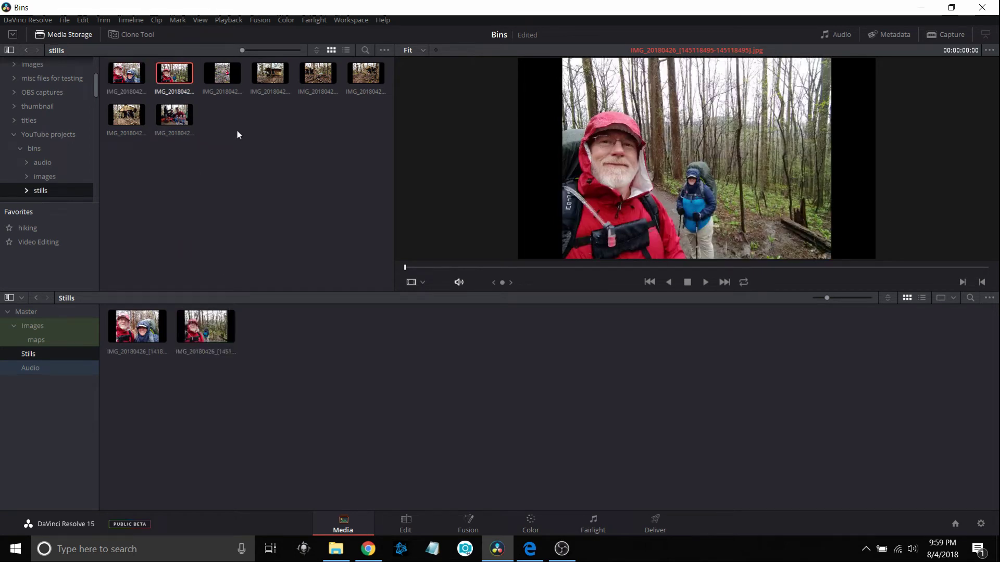
{"action": "left_click_drag", "start_coordinate": [221, 74], "coordinate": [282, 351]}
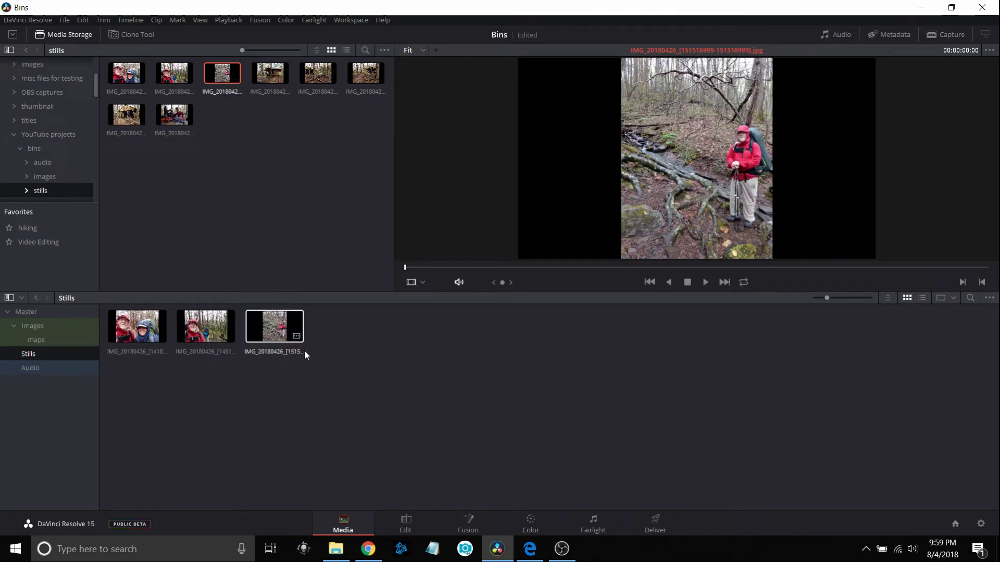
{"action": "left_click_drag", "start_coordinate": [174, 115], "coordinate": [371, 364]}
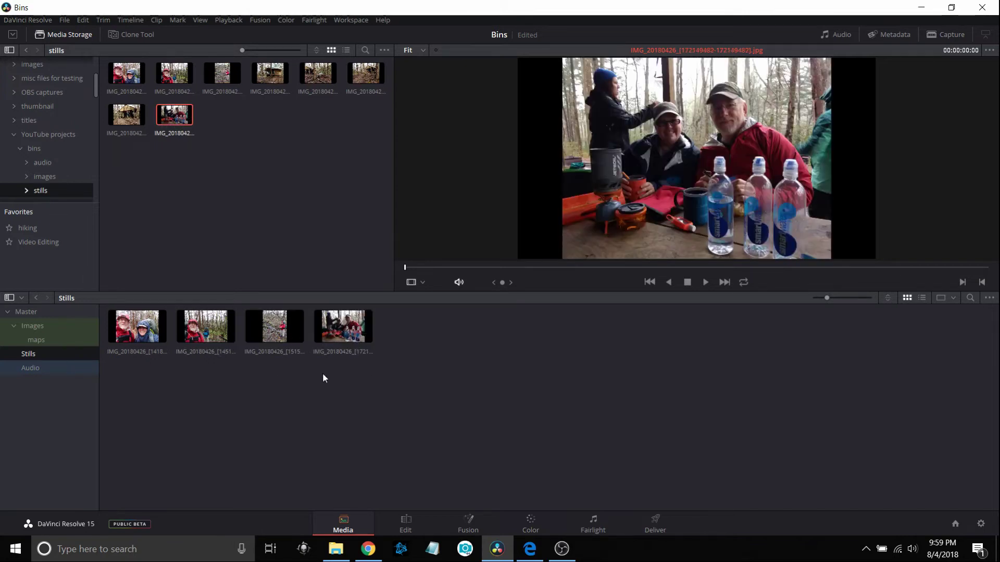
{"action": "left_click", "coordinate": [48, 368]}
{"action": "left_click", "coordinate": [43, 164]}
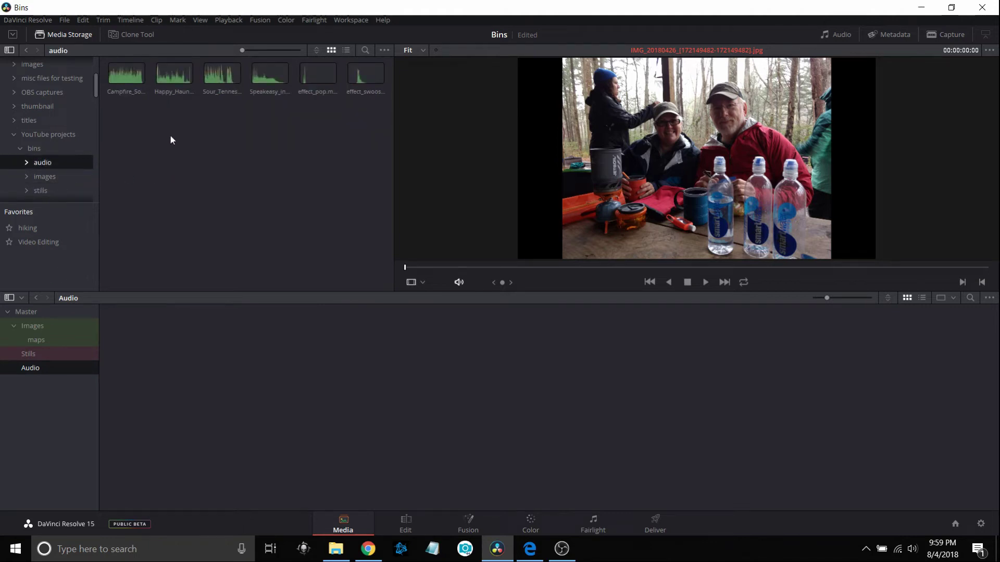
- Rename the Audio bin to 'Sound effects'
{"action": "right_click", "coordinate": [45, 372]}
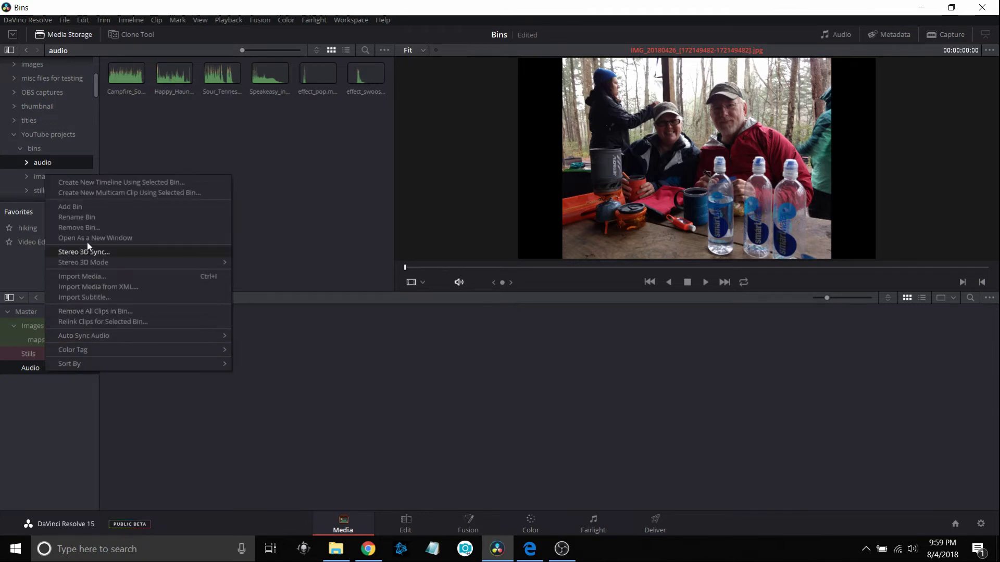
{"action": "left_click", "coordinate": [82, 217]}
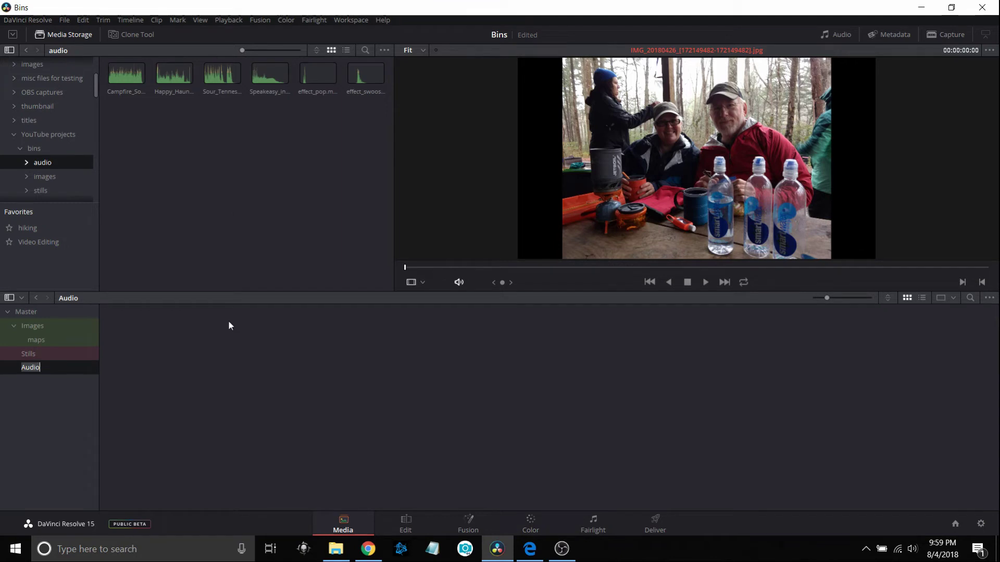
{"action": "type", "text": "Sound effects"}
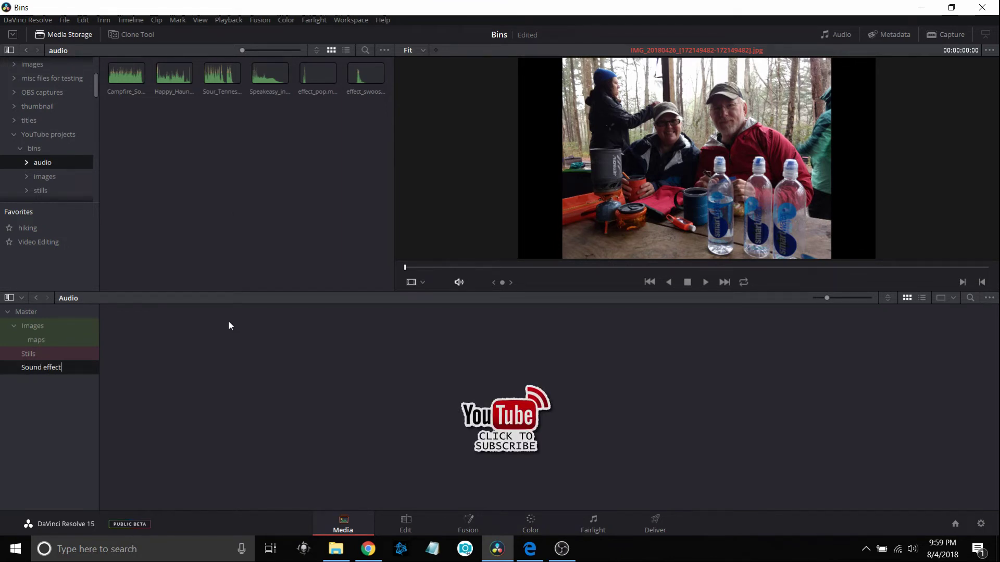
{"action": "left_click", "coordinate": [205, 367]}
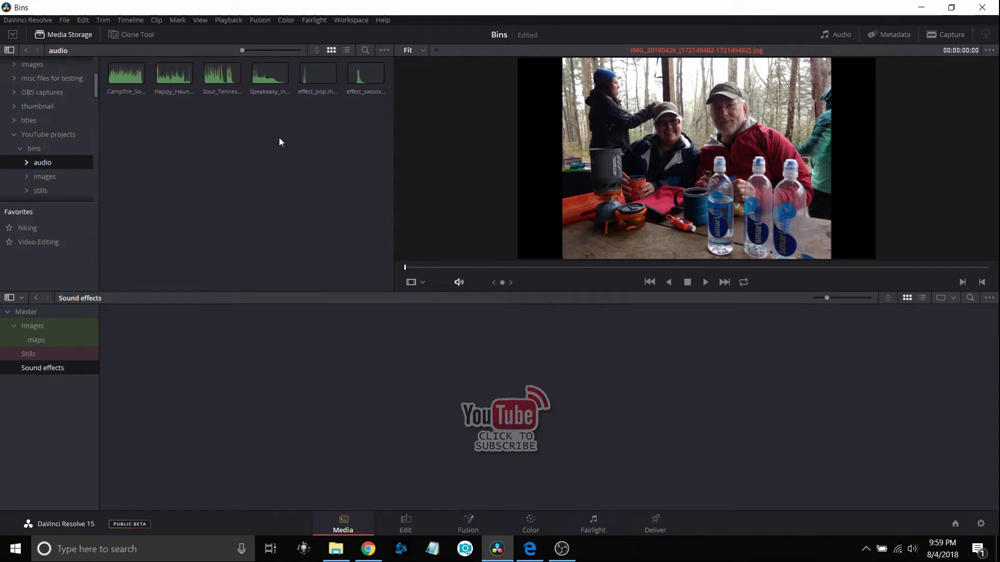
- Add effect_pop.mp3 and effect_swoosh.mp3 to the Sound effects bin
{"action": "left_click", "coordinate": [317, 76]}
{"action": "left_click_drag", "start_coordinate": [317, 76], "coordinate": [198, 373]}
{"action": "left_click", "coordinate": [366, 74]}
{"action": "left_click_drag", "start_coordinate": [365, 73], "coordinate": [275, 369]}
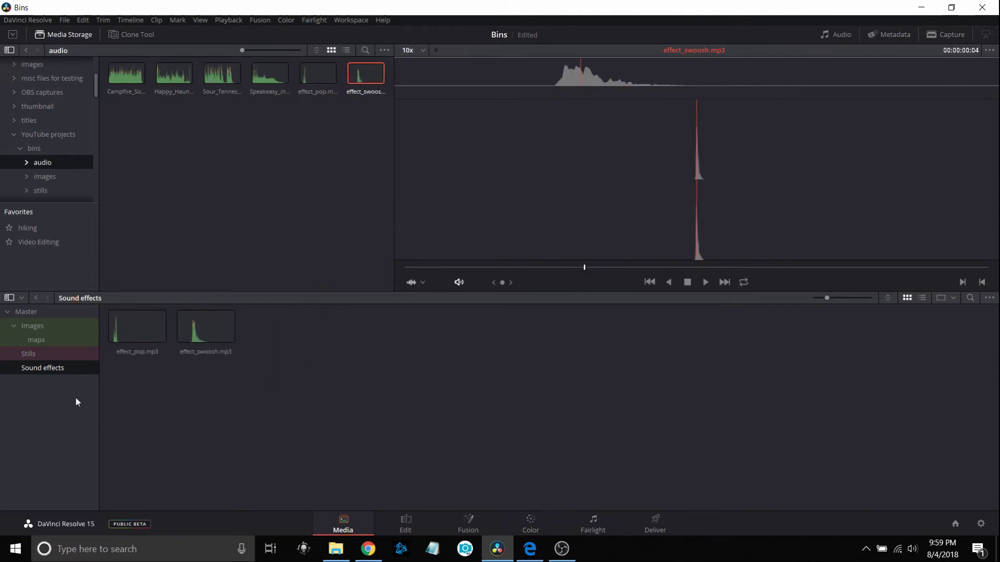
{"action": "left_click", "coordinate": [56, 356]}
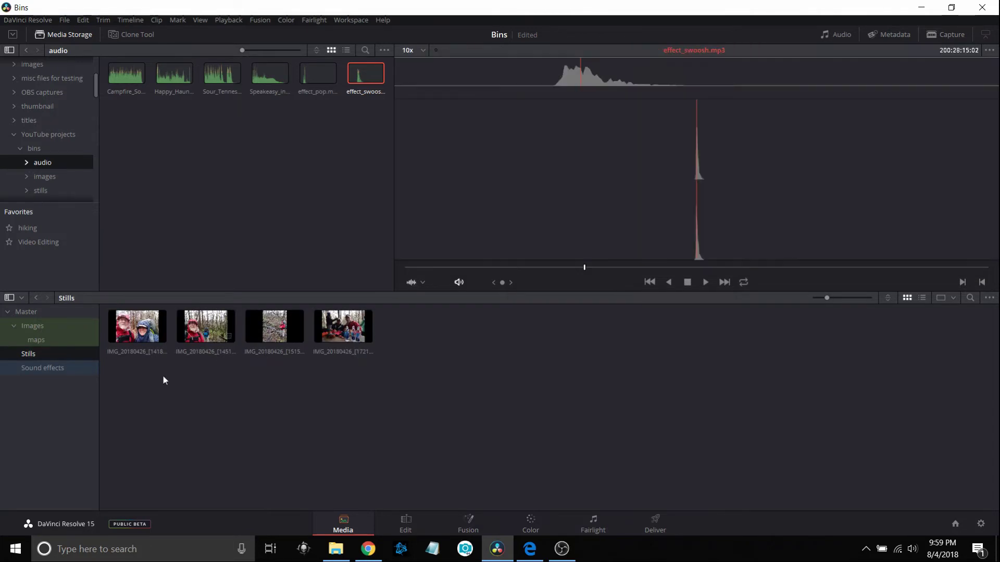
- Rename the Stills bin to 'Stills - Us'
{"action": "right_click", "coordinate": [55, 356]}
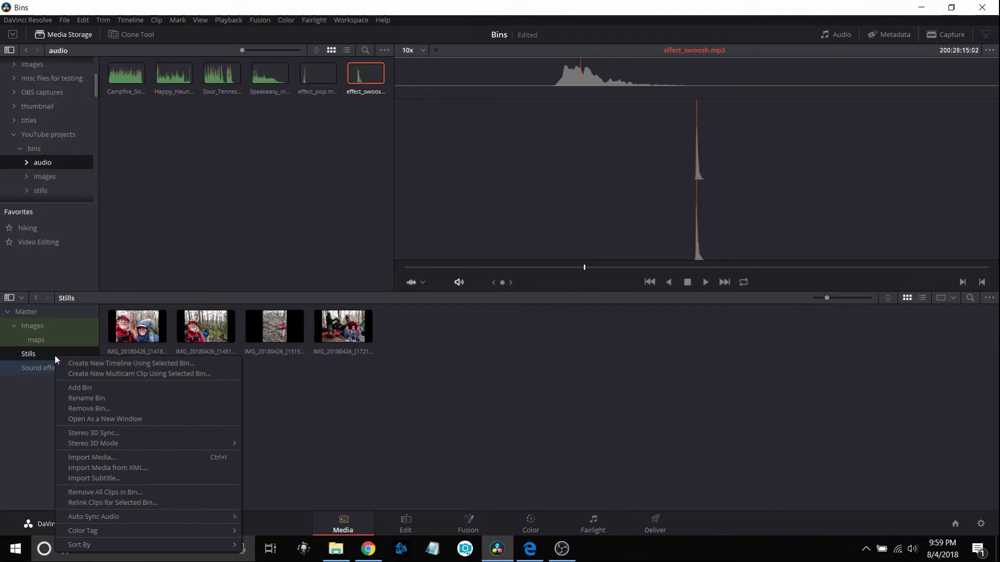
{"action": "left_click", "coordinate": [87, 398]}
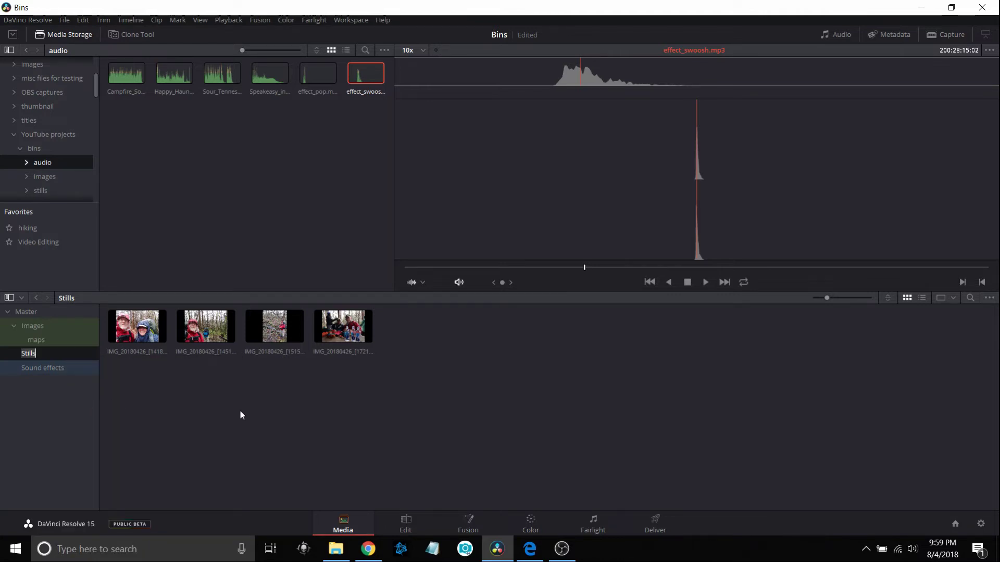
{"action": "key", "text": "End"}
{"action": "type", "text": "-"}
{"action": "type", "text": " Me"}
{"action": "key", "text": "BackSpace"}
{"action": "key", "text": "BackSpace"}
{"action": "type", "text": "Us"}
{"action": "key", "text": "Return"}
- Add a new empty bin named 'Stills - shelter' under Master
{"action": "right_click", "coordinate": [40, 403]}
{"action": "left_click", "coordinate": [62, 414]}
{"action": "type", "text": "Stills"}
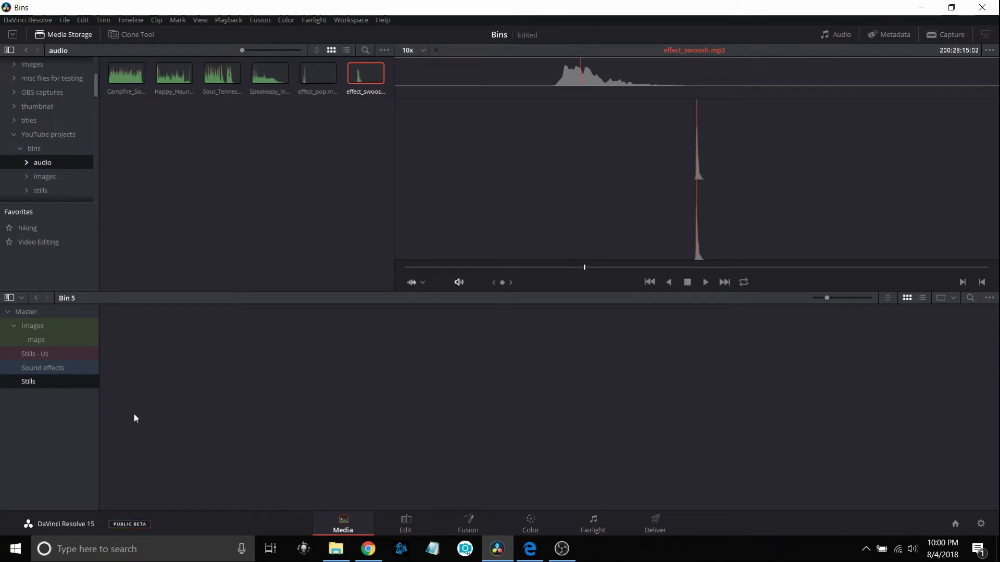
{"action": "type", "text": " - shelter"}
{"action": "key", "text": "Return"}
- Drag four shelter photos from the stills folder into the Stills - shelter bin
{"action": "left_click", "coordinate": [44, 177]}
{"action": "left_click", "coordinate": [40, 191]}
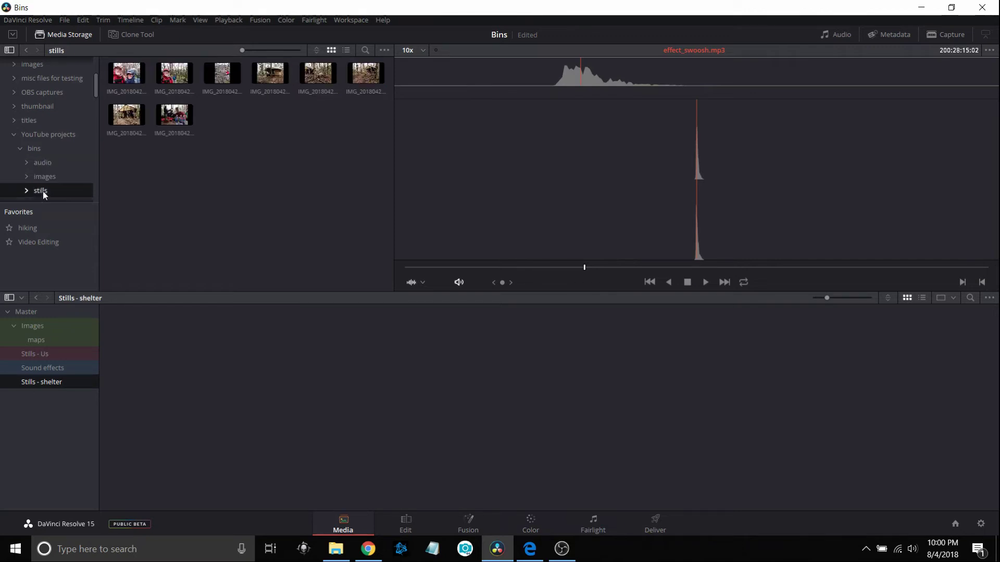
{"action": "left_click_drag", "start_coordinate": [261, 110], "coordinate": [217, 364]}
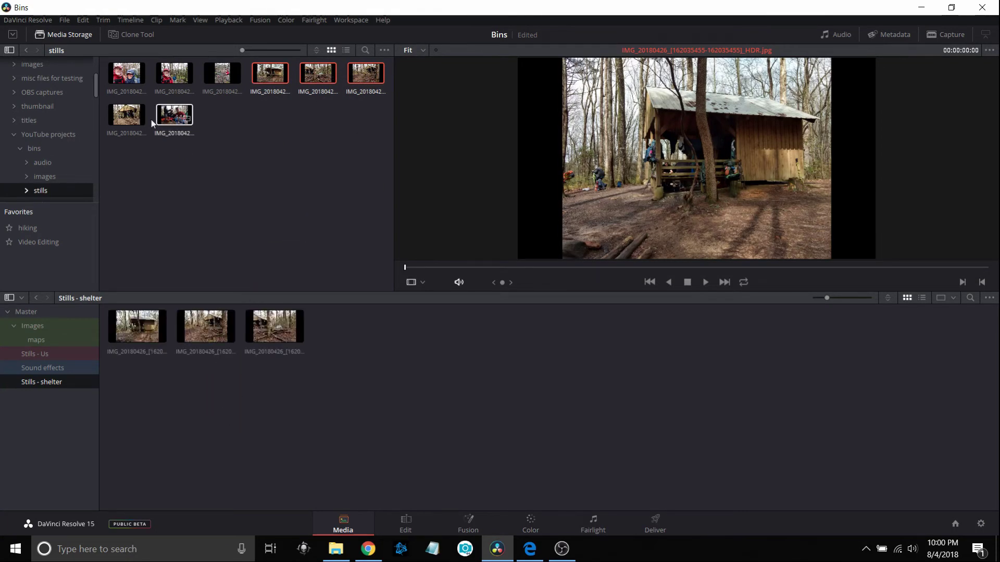
{"action": "left_click_drag", "start_coordinate": [127, 115], "coordinate": [388, 359]}
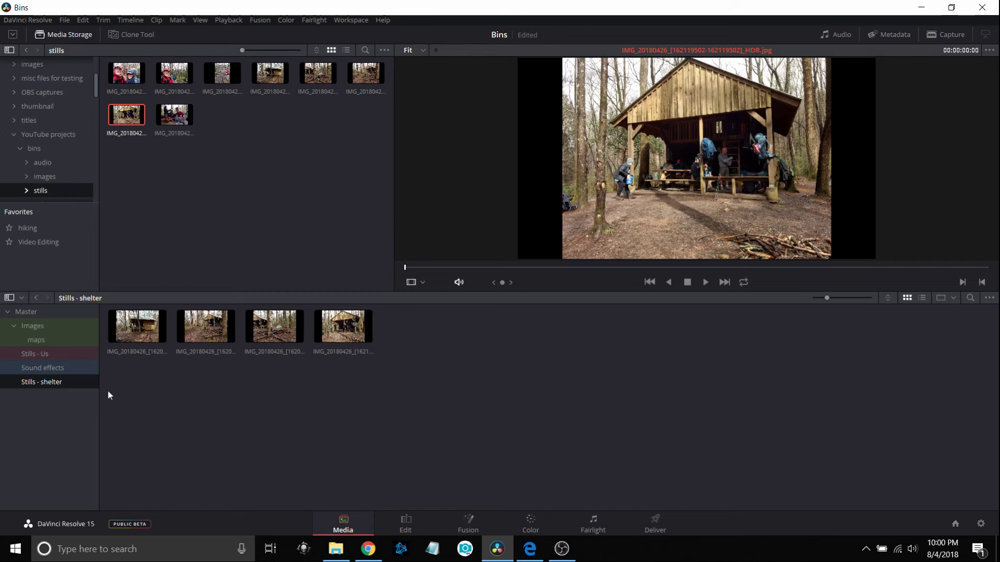
- Review the contents of the Sound effects, Images, maps and Stills - shelter bins
{"action": "left_click", "coordinate": [80, 367]}
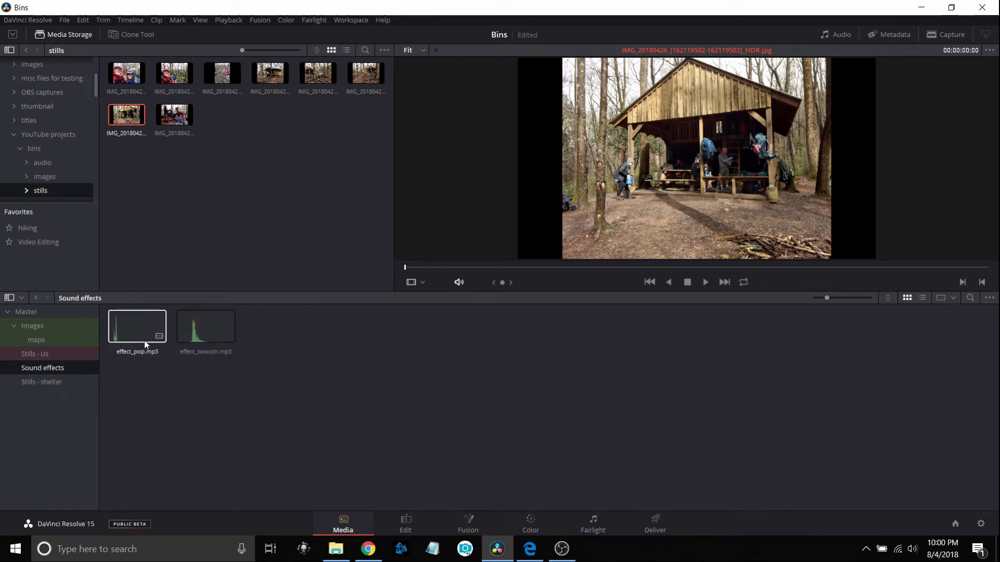
{"action": "left_click", "coordinate": [63, 327]}
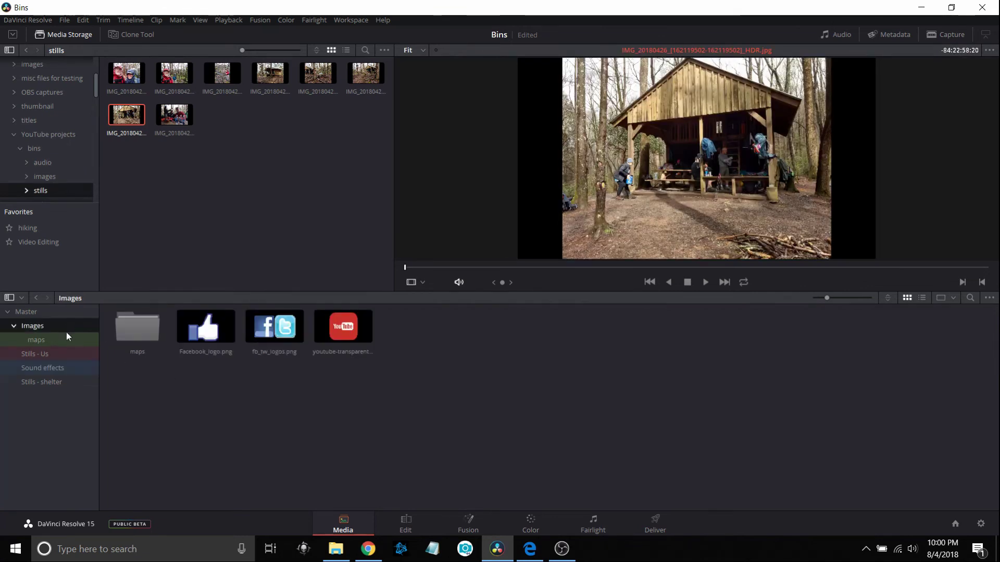
{"action": "left_click", "coordinate": [68, 339]}
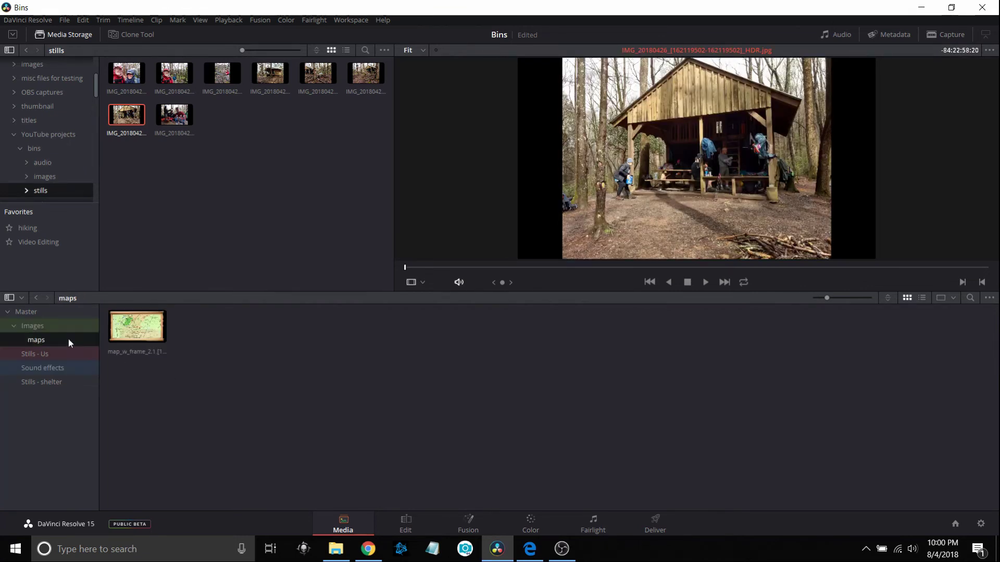
{"action": "left_click", "coordinate": [70, 370]}
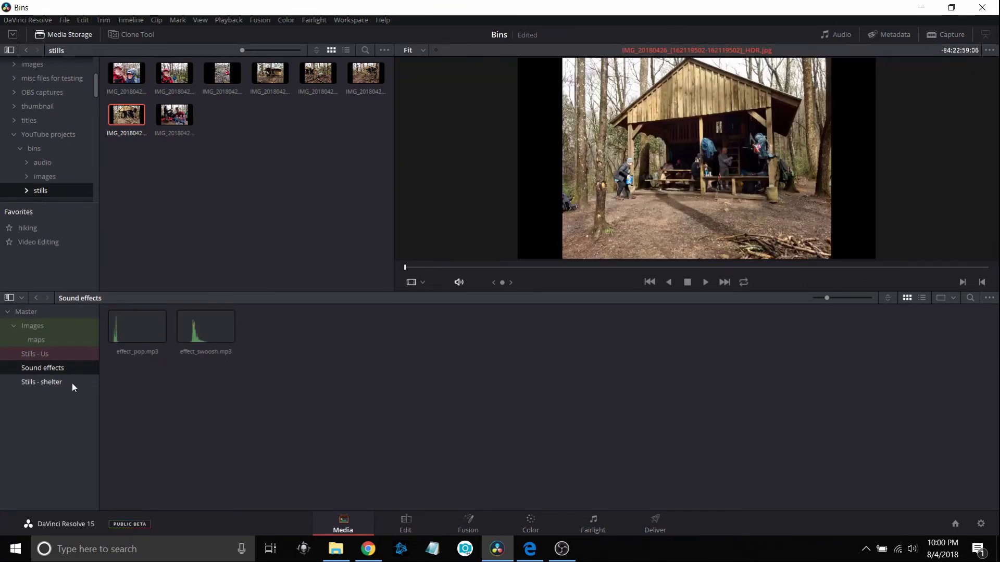
{"action": "left_click", "coordinate": [71, 382]}
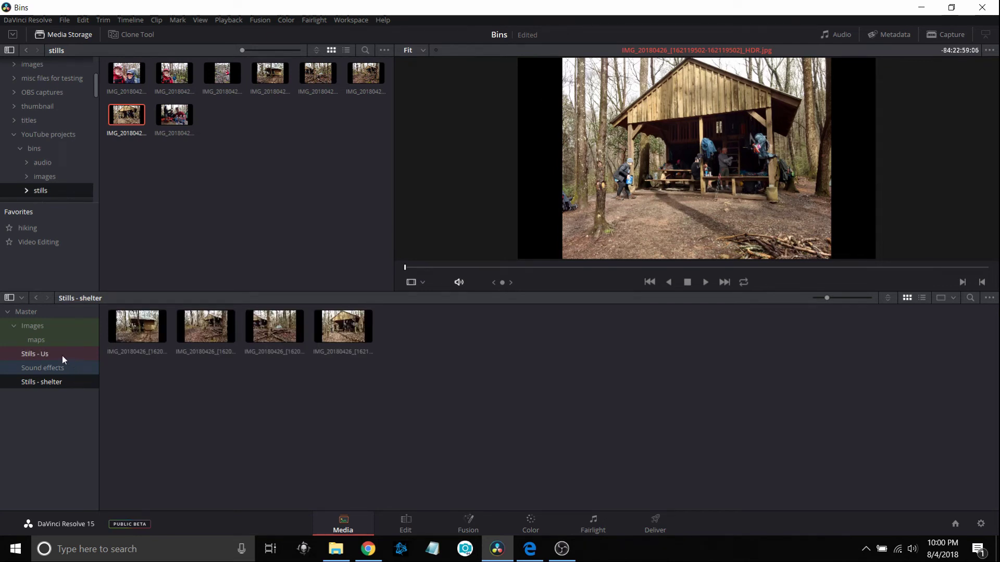
- Give the Stills - shelter bin a Red color tag, then open the Images bin
{"action": "right_click", "coordinate": [66, 383]}
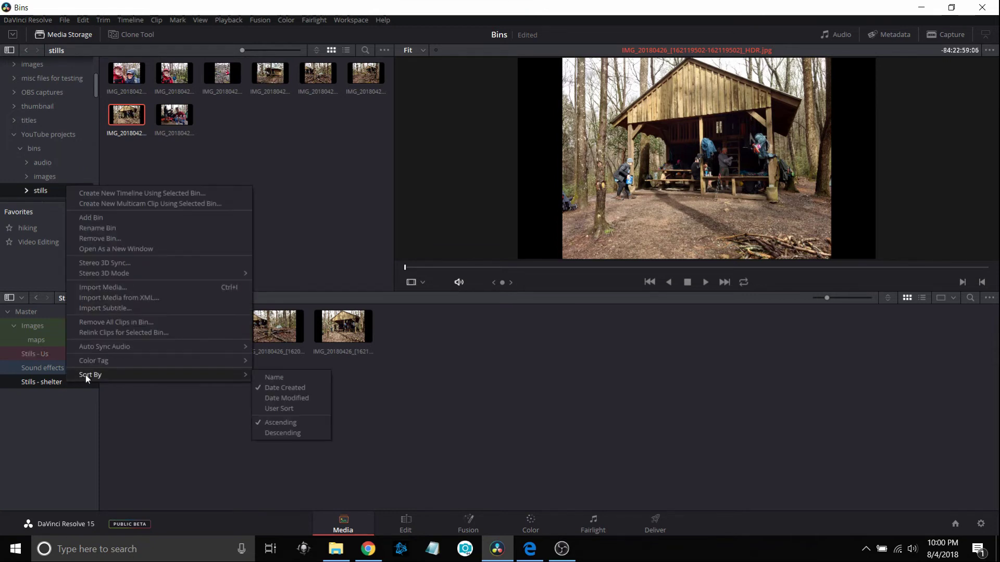
{"action": "mouse_move", "coordinate": [90, 361]}
{"action": "left_click", "coordinate": [307, 440]}
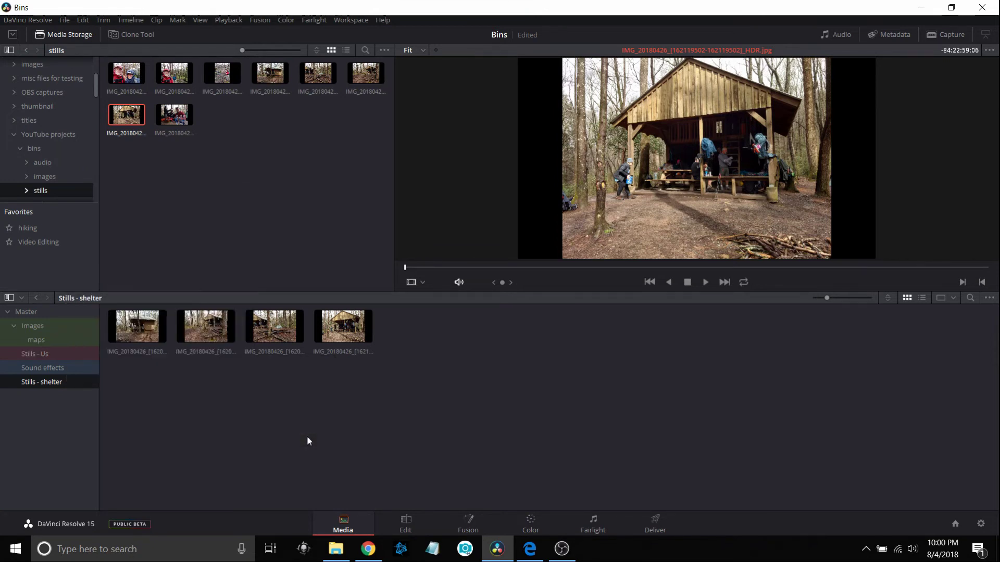
{"action": "left_click", "coordinate": [76, 325]}
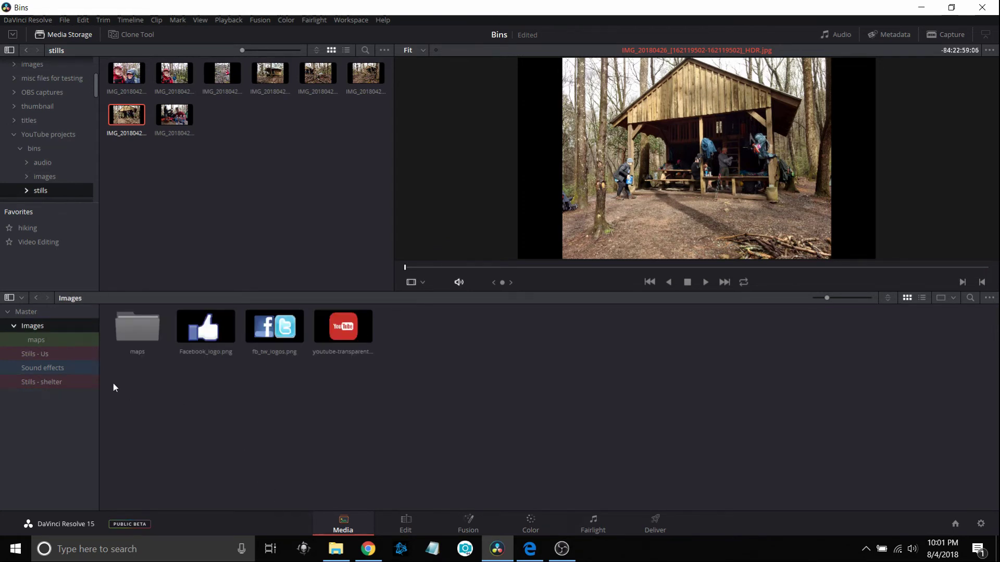
- Filter the bin list to Red so only Stills - Us and Stills - shelter remain, then open Stills - shelter
{"action": "left_click", "coordinate": [21, 299]}
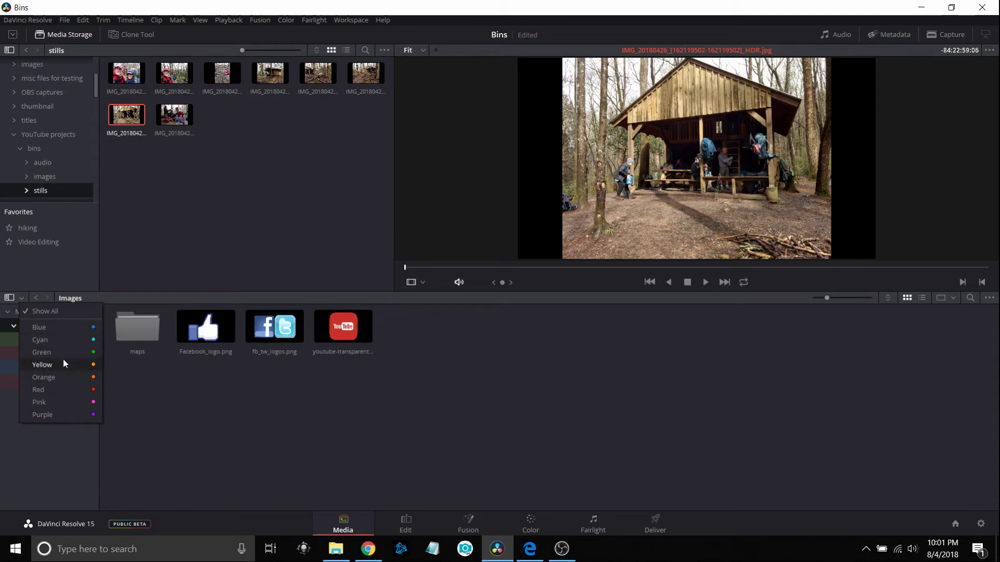
{"action": "left_click", "coordinate": [64, 390]}
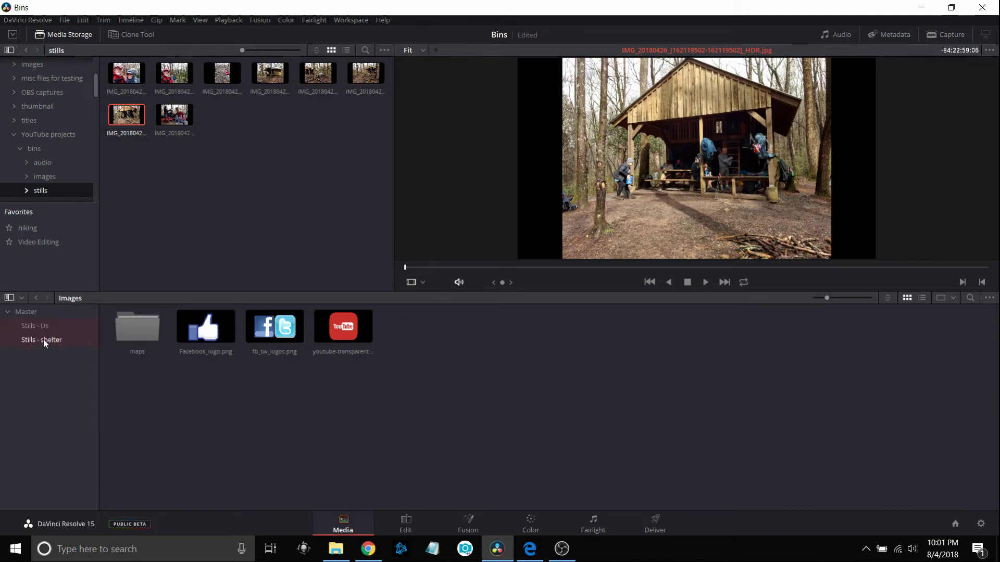
{"action": "left_click", "coordinate": [58, 338]}
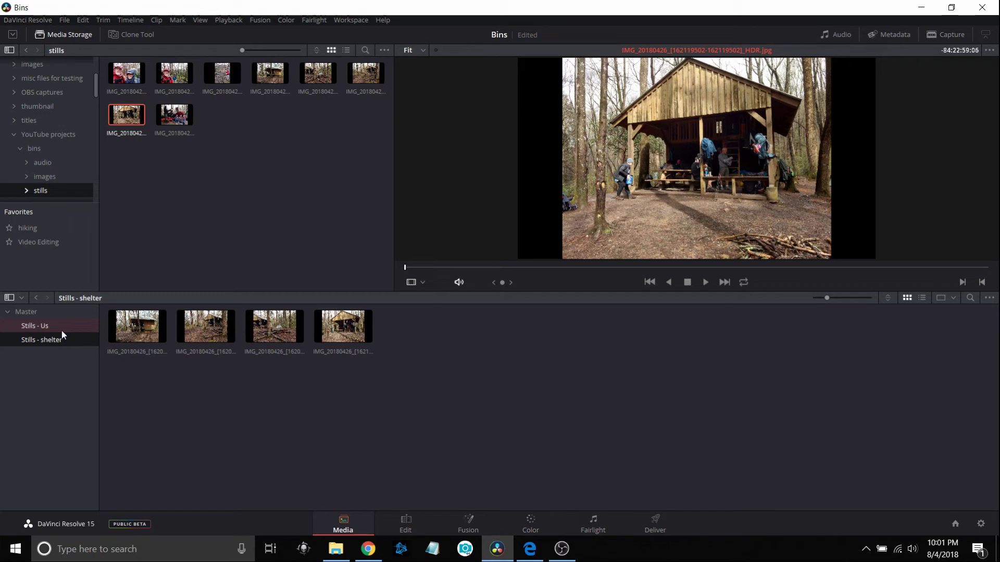
- On the Edit page, set the bin color filter to Show All
{"action": "left_click", "coordinate": [411, 526]}
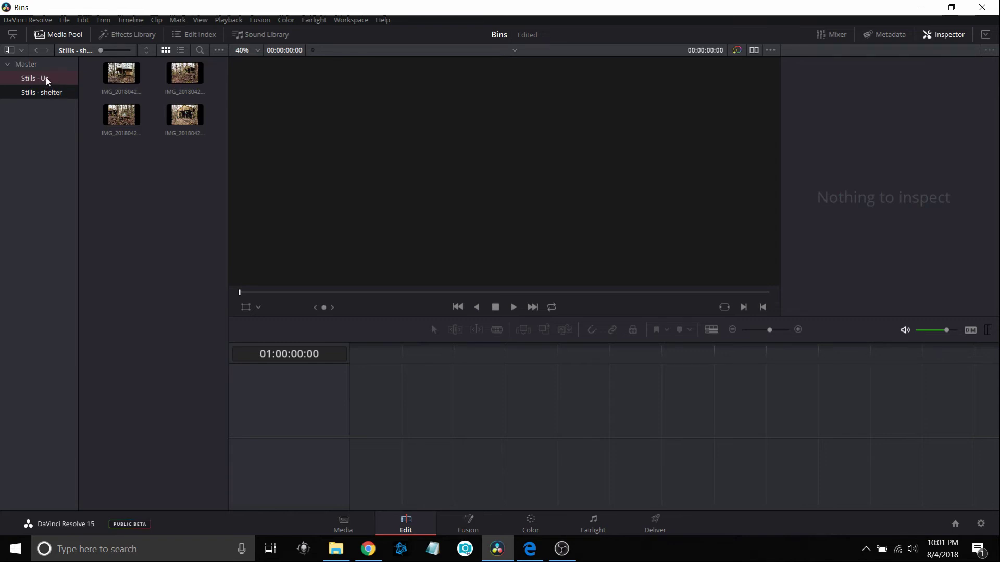
{"action": "left_click", "coordinate": [21, 51]}
{"action": "left_click", "coordinate": [39, 64]}
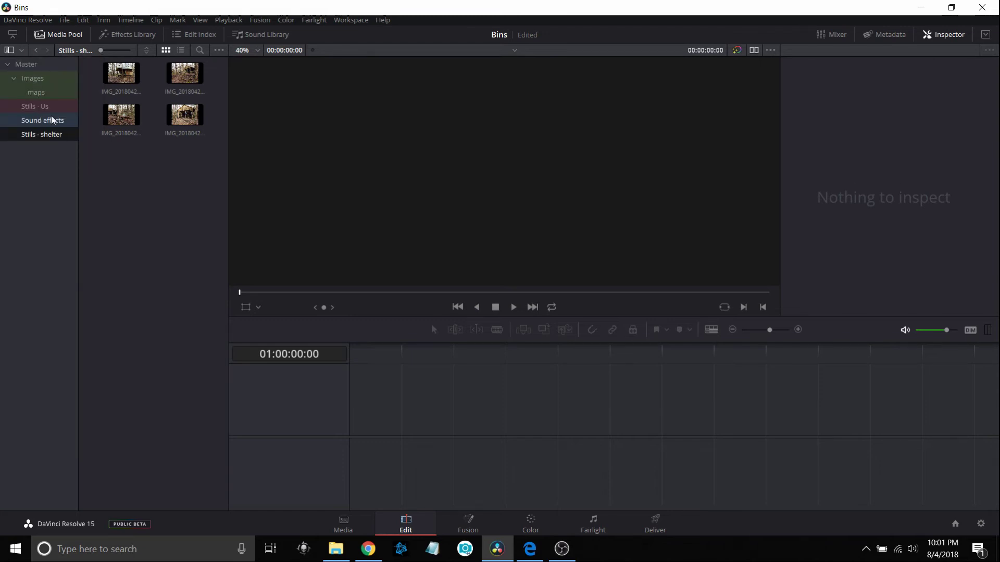
- Browse the maps, Images and Sound effects bins, then return to the Media page
{"action": "left_click", "coordinate": [47, 94]}
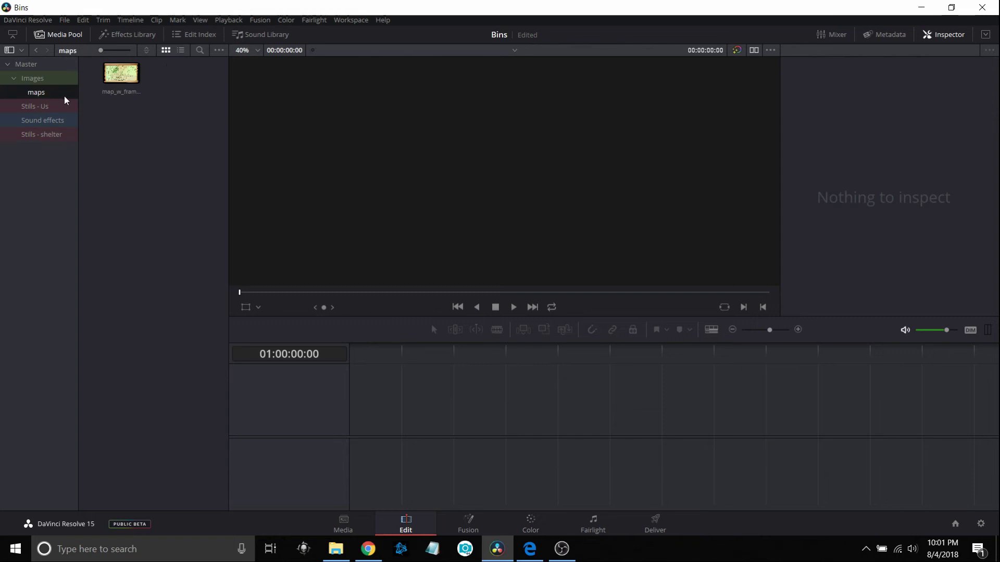
{"action": "left_click", "coordinate": [54, 77]}
{"action": "left_click", "coordinate": [56, 120]}
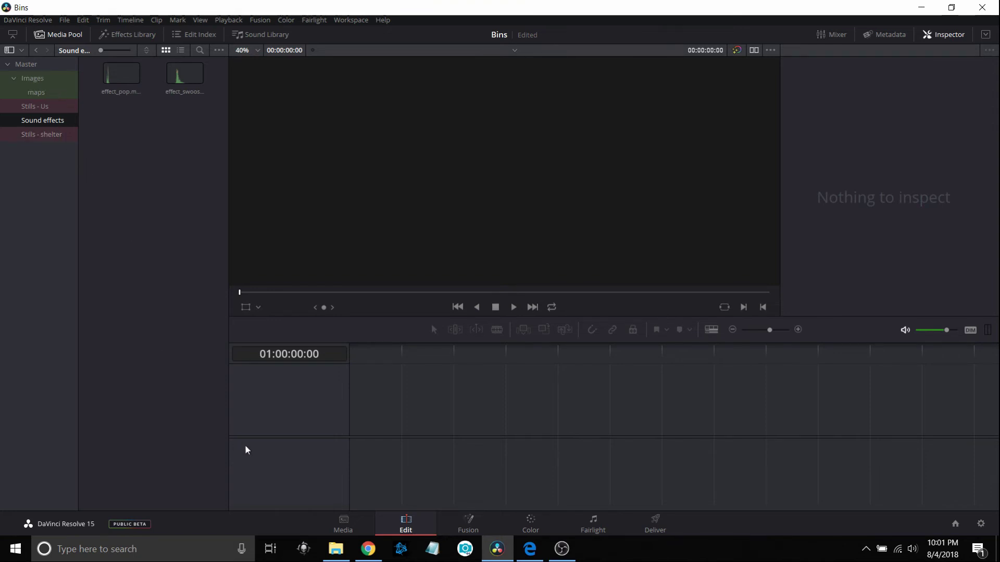
{"action": "left_click", "coordinate": [343, 525]}
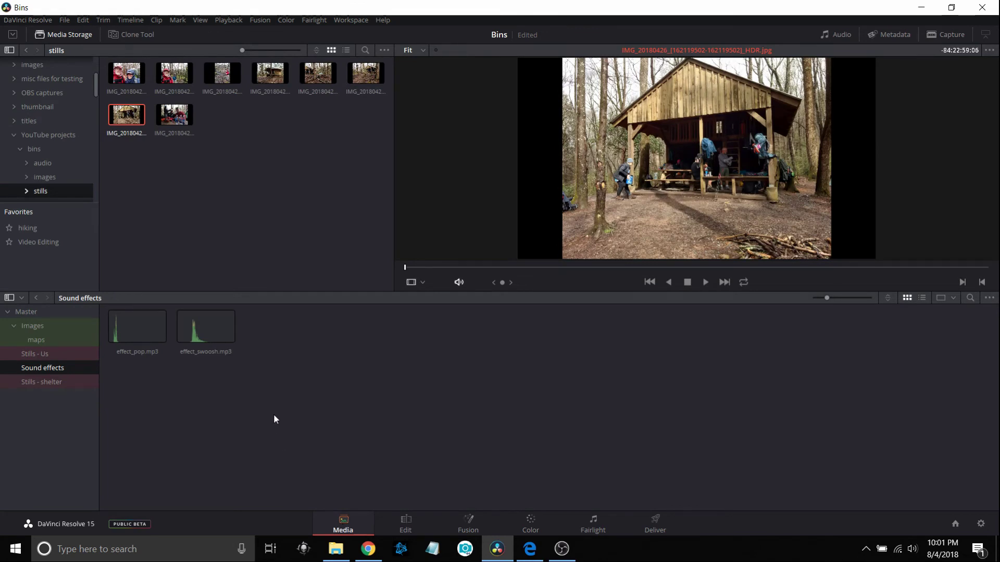
- Turn on View > Show Smart Bins and open the Stills - Us bin
{"action": "left_click", "coordinate": [200, 22]}
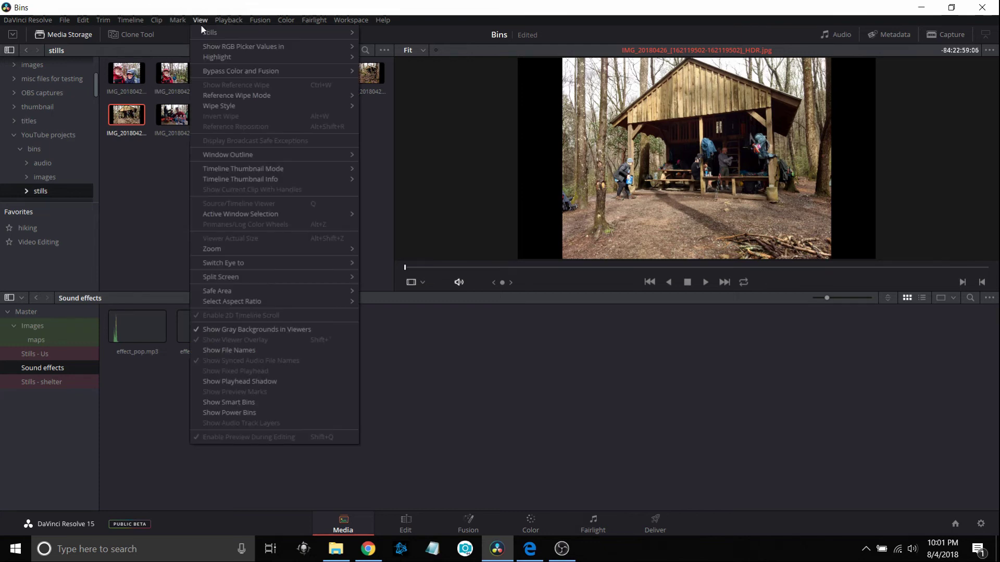
{"action": "left_click", "coordinate": [256, 402]}
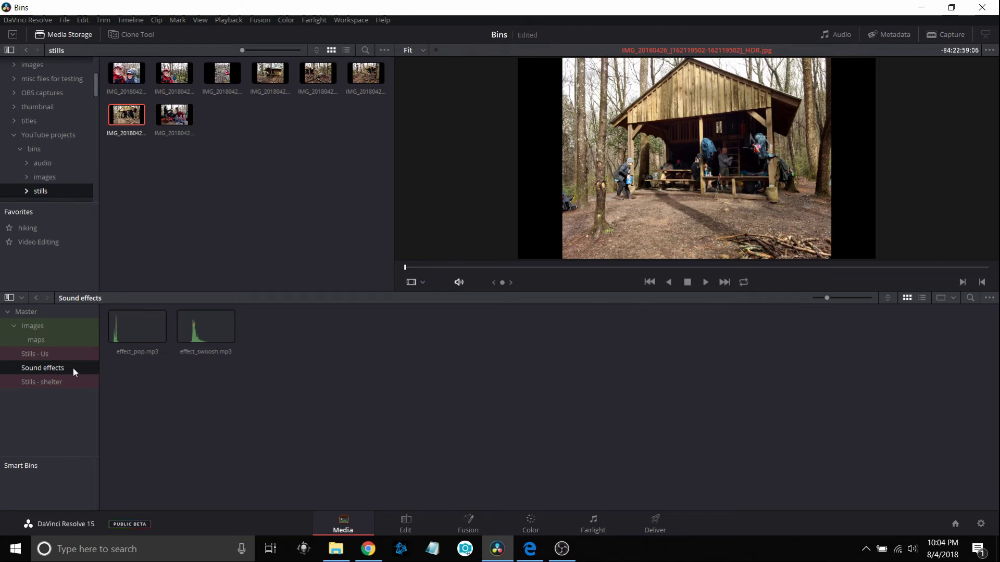
{"action": "left_click", "coordinate": [74, 354]}
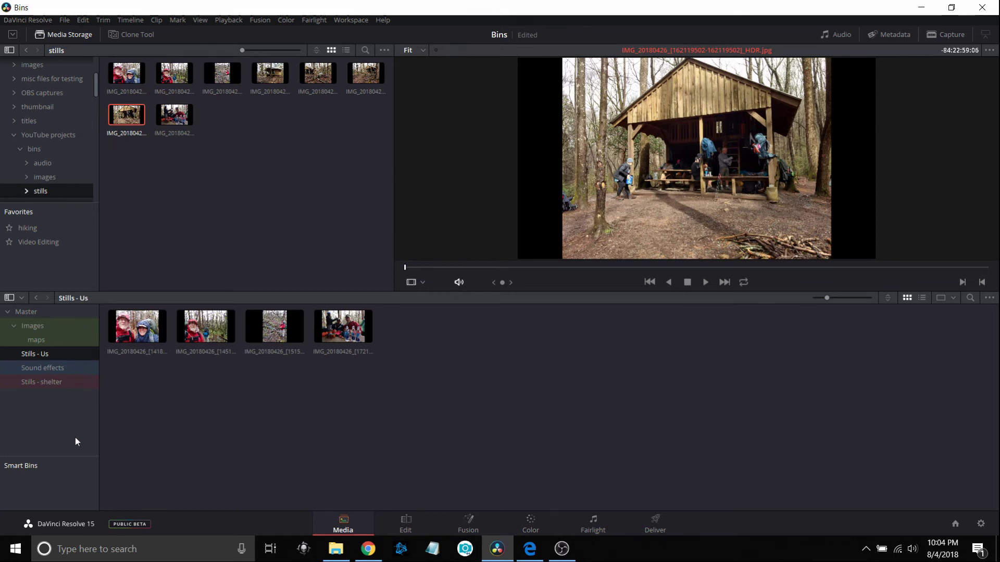
- Add a new smart bin named Smart1
{"action": "right_click", "coordinate": [56, 477]}
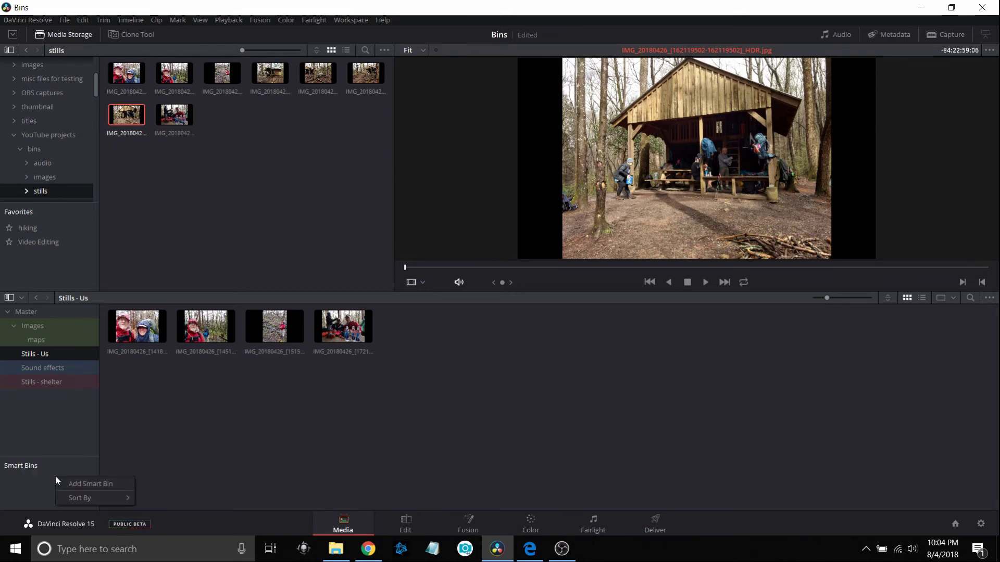
{"action": "left_click", "coordinate": [85, 485]}
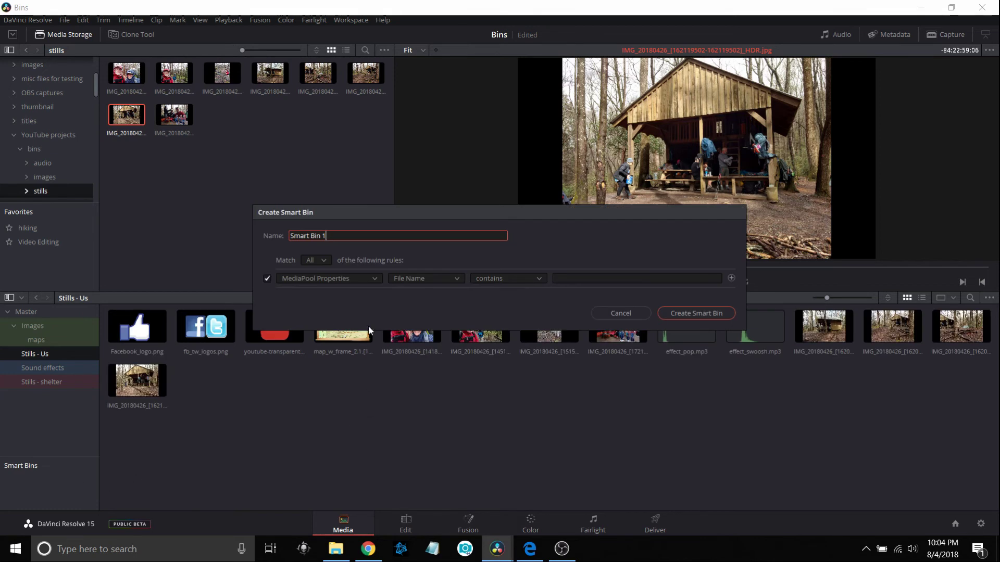
{"action": "key", "text": "BackSpace"}
{"action": "key", "text": "BackSpace"}
{"action": "key", "text": "BackSpace"}
{"action": "key", "text": "BackSpace"}
{"action": "key", "text": "BackSpace"}
{"action": "key", "text": "BackSpace"}
{"action": "type", "text": "1"}
- Set Smart1's rule to File Name contains 'effect' and create the smart bin
{"action": "left_click", "coordinate": [445, 284]}
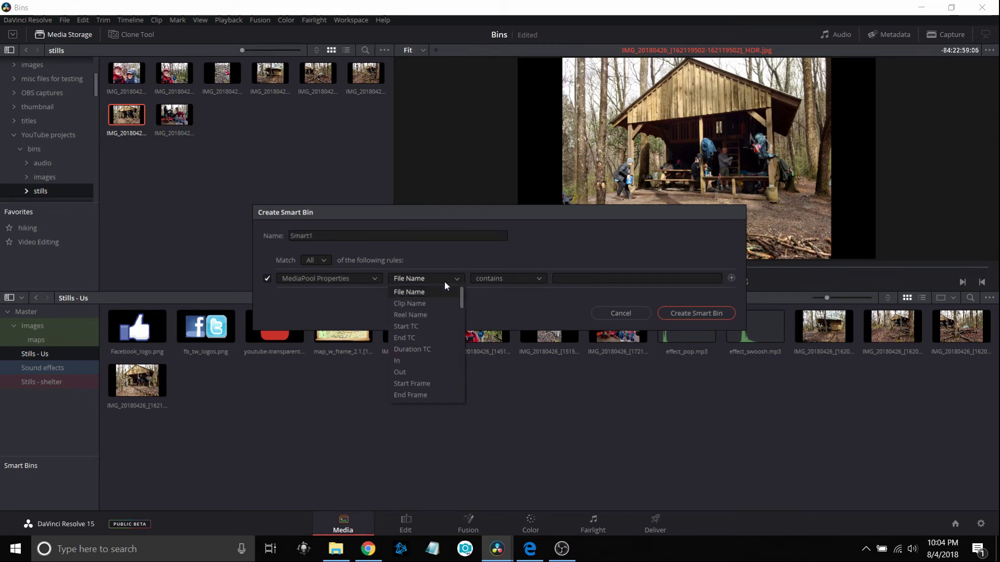
{"action": "left_click", "coordinate": [443, 282]}
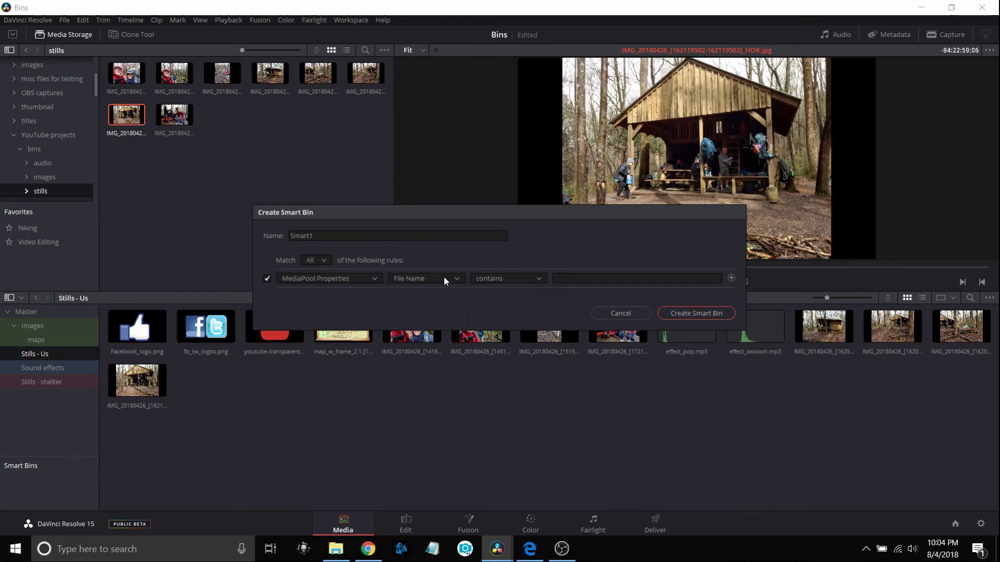
{"action": "left_click", "coordinate": [525, 282]}
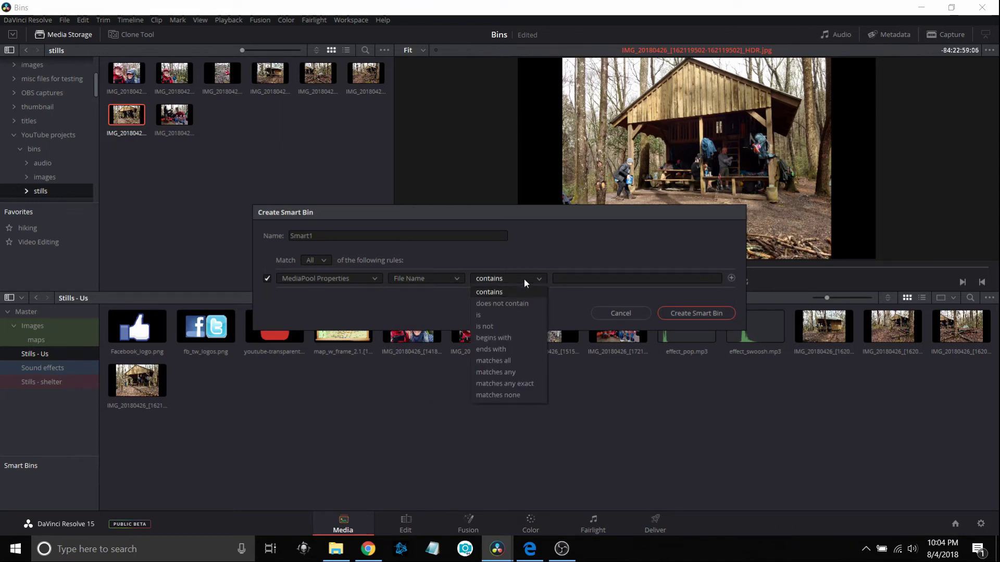
{"action": "left_click", "coordinate": [526, 283]}
{"action": "left_click", "coordinate": [572, 281]}
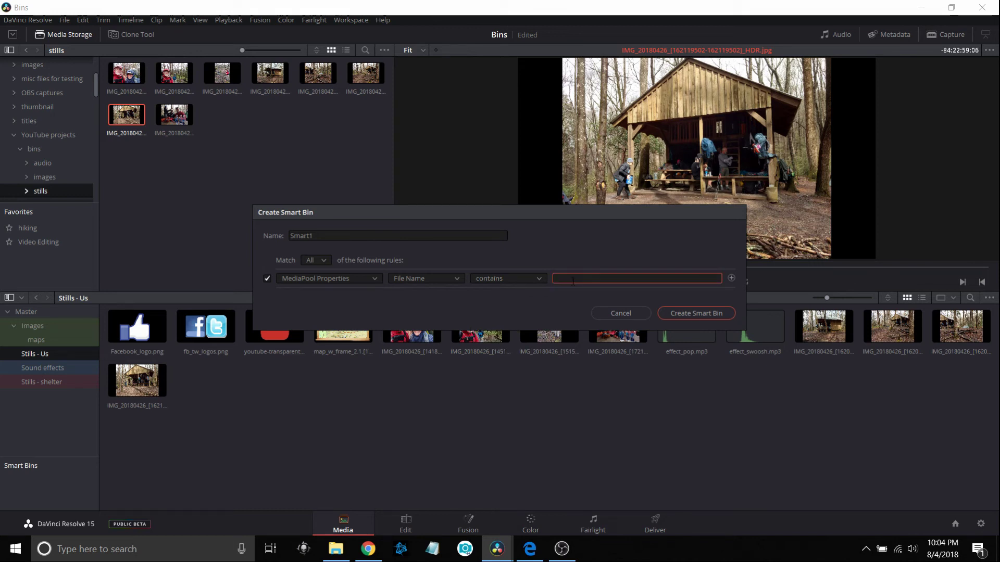
{"action": "type", "text": "effect"}
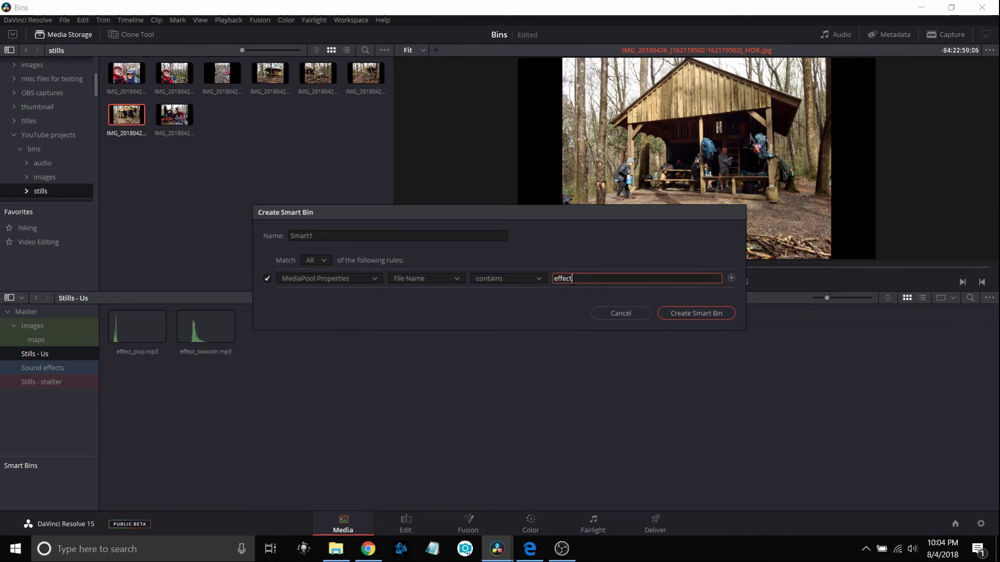
{"action": "left_click", "coordinate": [696, 314]}
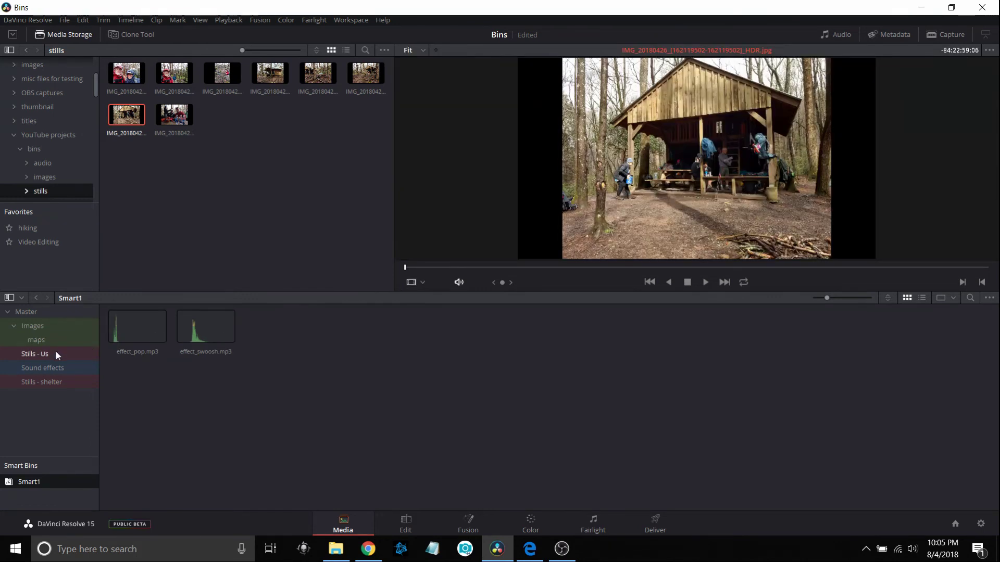
{"action": "left_click", "coordinate": [50, 368]}
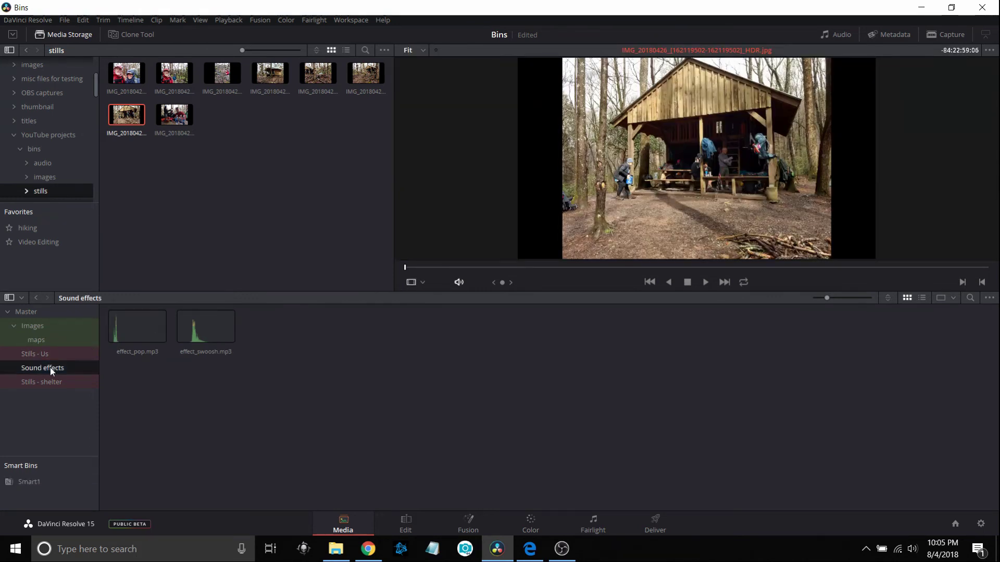
{"action": "left_click", "coordinate": [49, 355]}
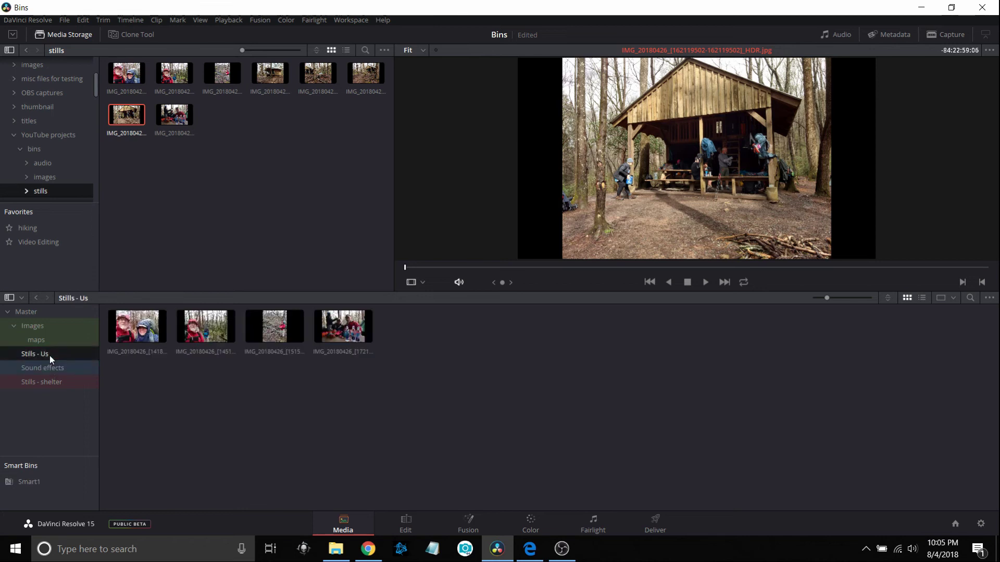
{"action": "left_click", "coordinate": [51, 325]}
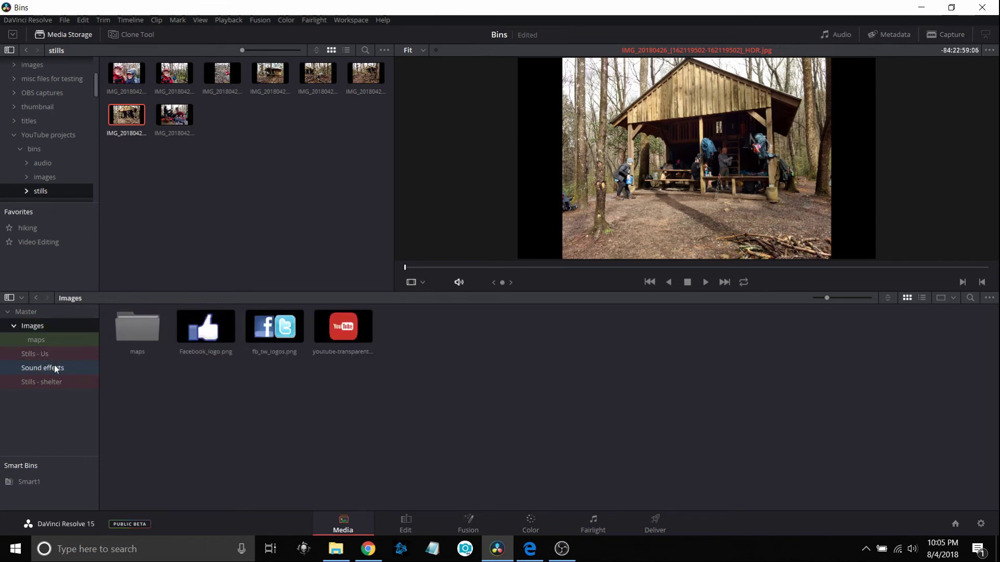
{"action": "left_click", "coordinate": [54, 365]}
{"action": "left_click", "coordinate": [71, 327]}
{"action": "left_click", "coordinate": [31, 482]}
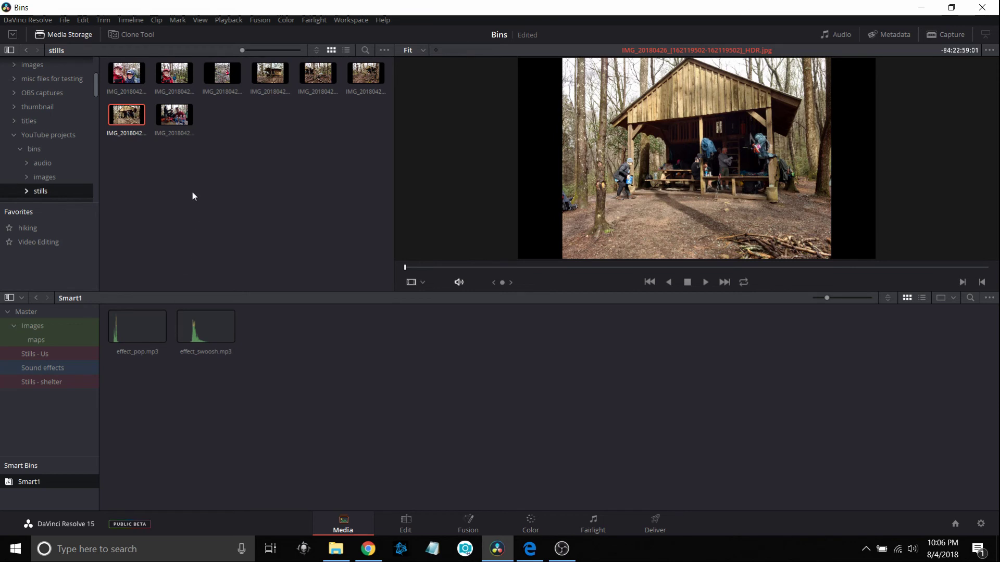
- Enable View > Show Power Bins to add a Power Bins section with Master
{"action": "left_click", "coordinate": [200, 21]}
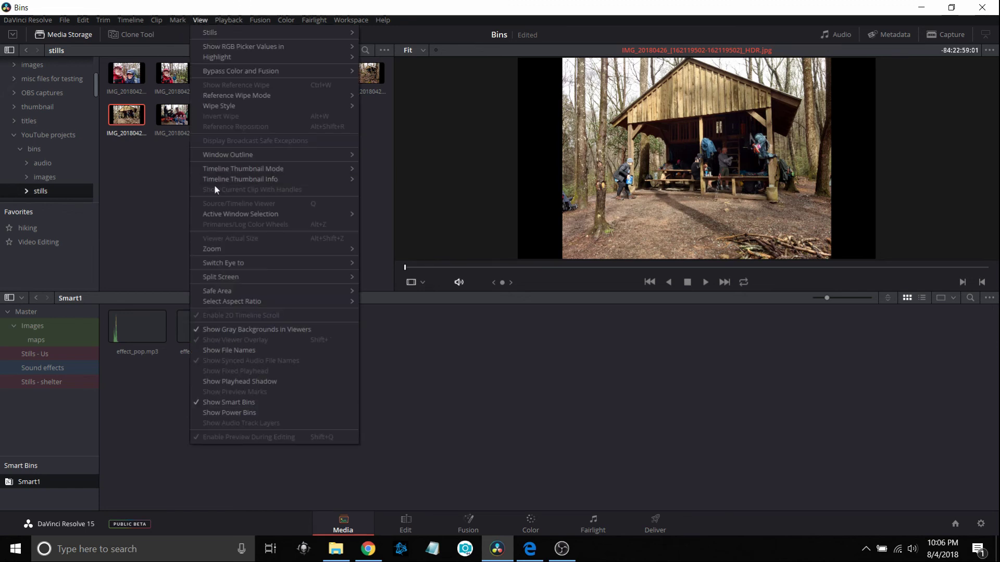
{"action": "left_click", "coordinate": [208, 413]}
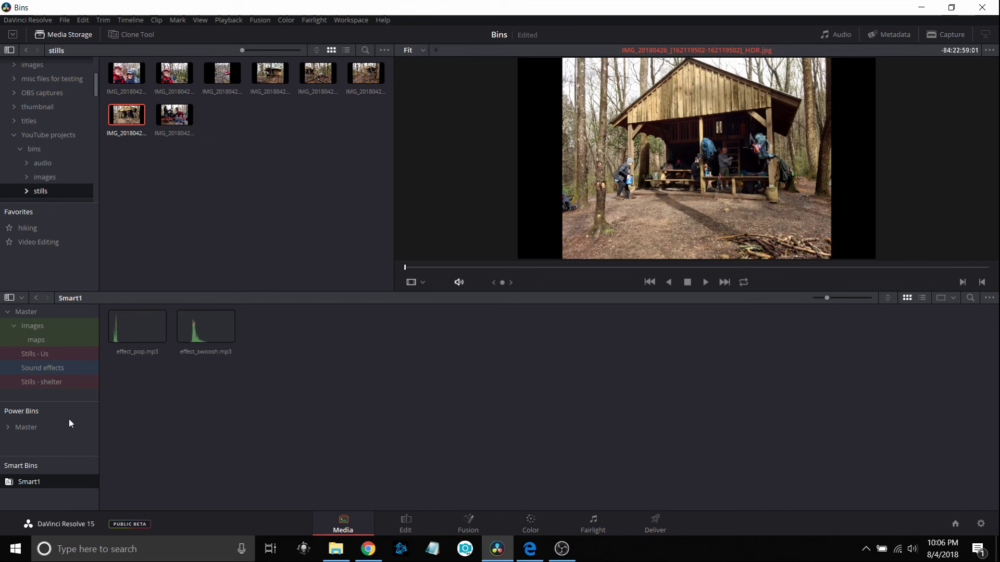
- Open the Master power bin with its single audio clip, then view it on the Edit page
{"action": "left_click", "coordinate": [25, 428]}
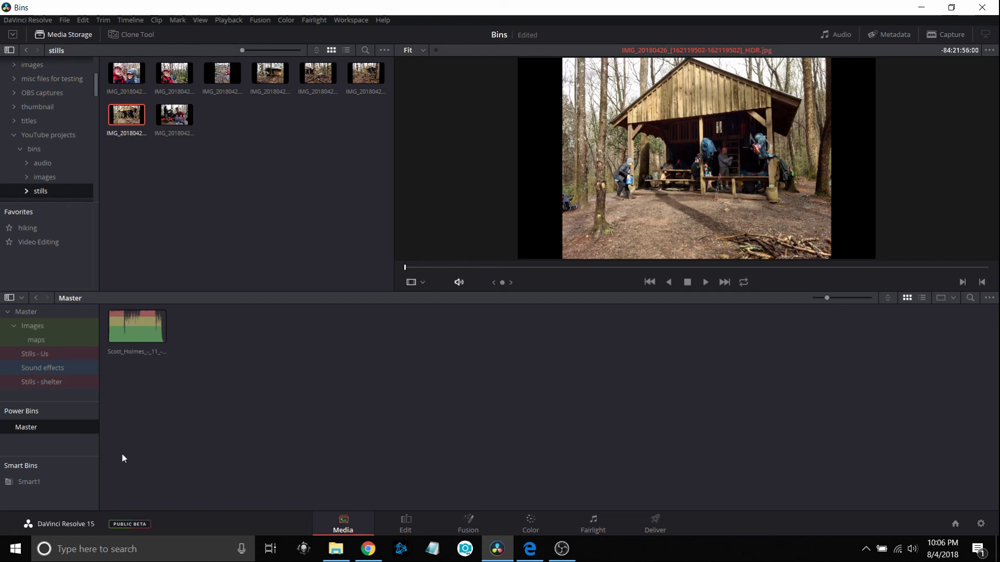
{"action": "left_click", "coordinate": [429, 526]}
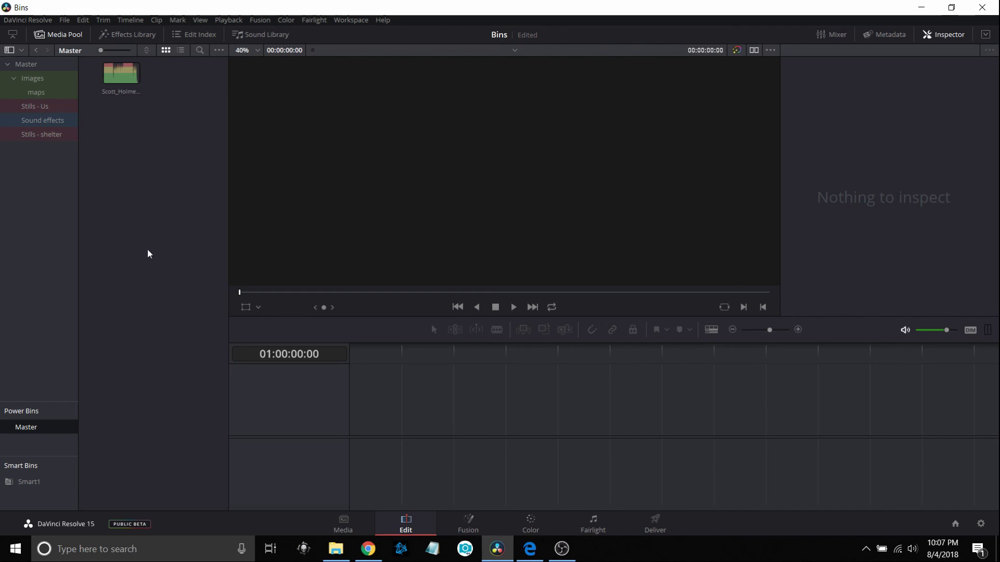
- Back on the Media page, open the maps bin as a new floating window and move it
{"action": "left_click", "coordinate": [353, 526]}
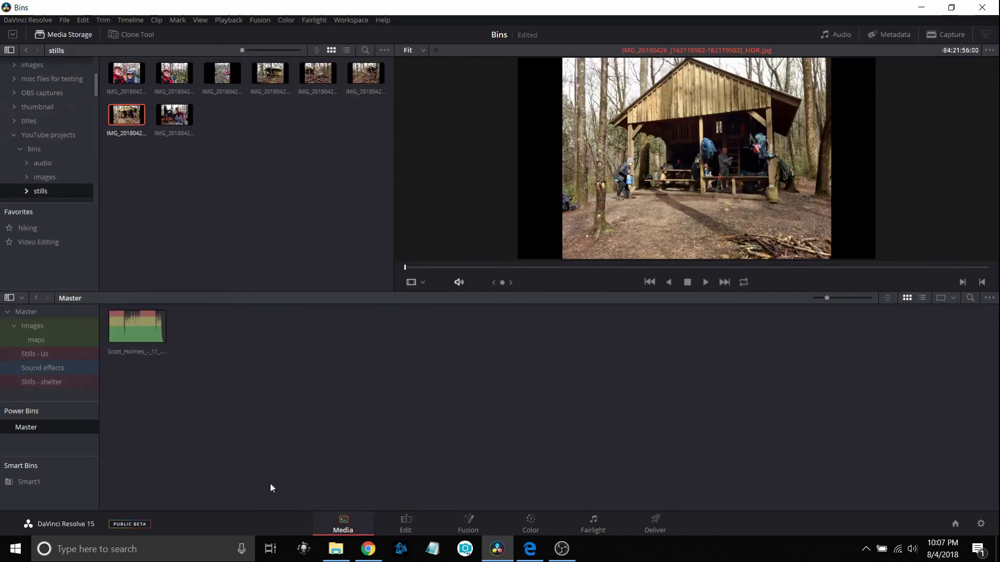
{"action": "right_click", "coordinate": [71, 340]}
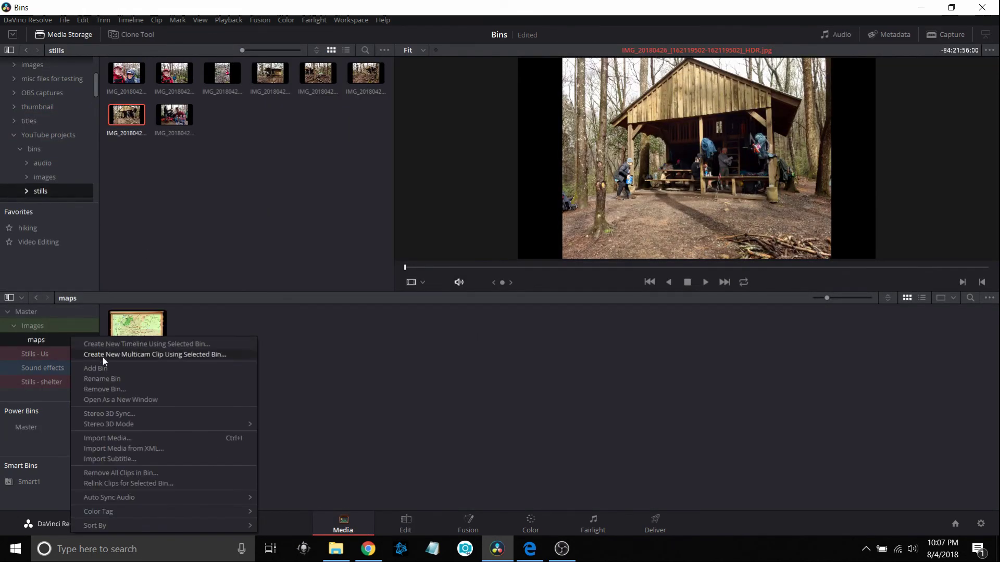
{"action": "left_click", "coordinate": [121, 400]}
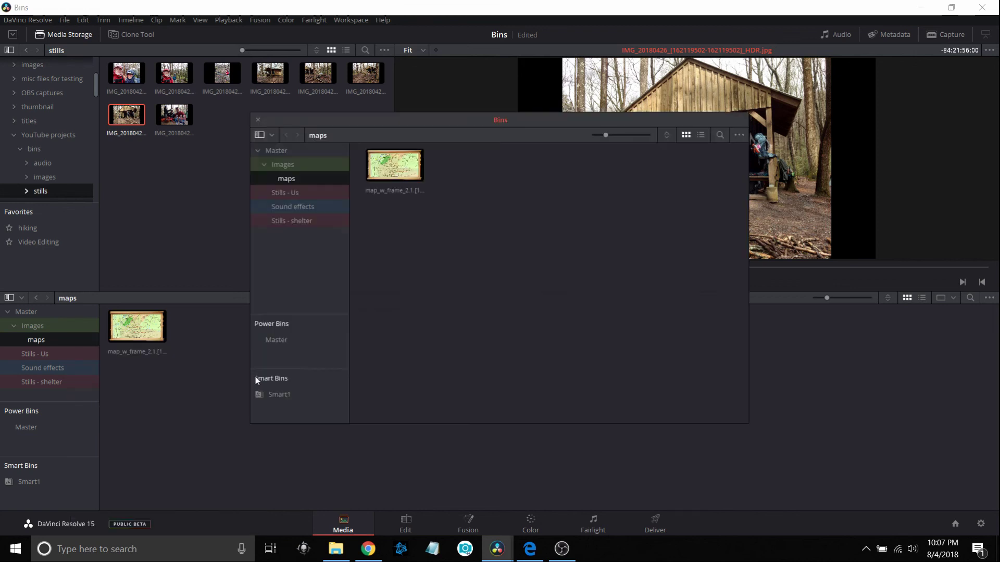
{"action": "left_click_drag", "start_coordinate": [455, 125], "coordinate": [609, 205]}
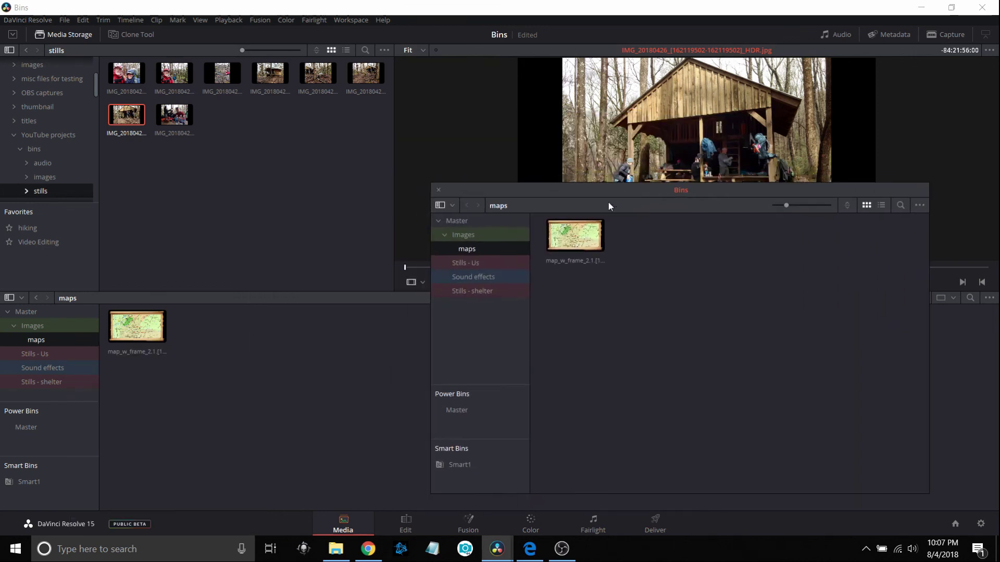
- Browse Sound effects, Stills - shelter, Master and Smart1 in the floating bin window
{"action": "left_click", "coordinate": [489, 277]}
{"action": "left_click", "coordinate": [494, 290]}
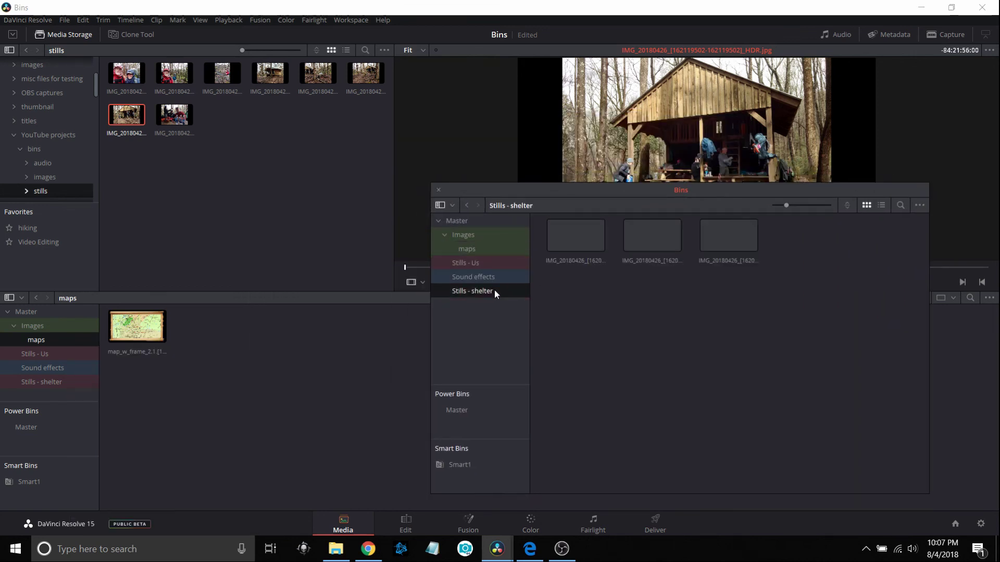
{"action": "left_click", "coordinate": [470, 410]}
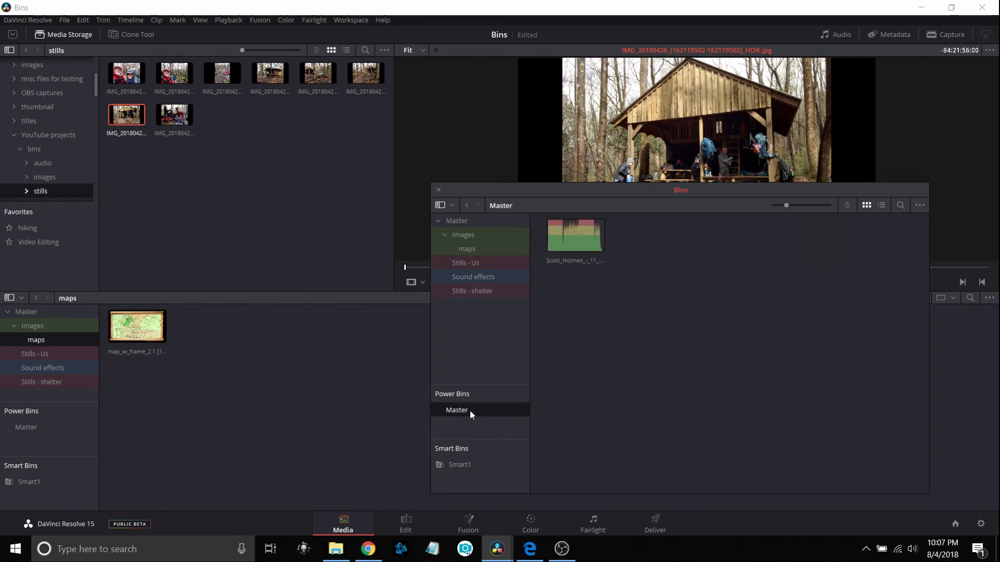
{"action": "left_click", "coordinate": [466, 468]}
- Reposition the floating bin window around the screen, then close it
{"action": "left_click_drag", "start_coordinate": [633, 189], "coordinate": [536, 135]}
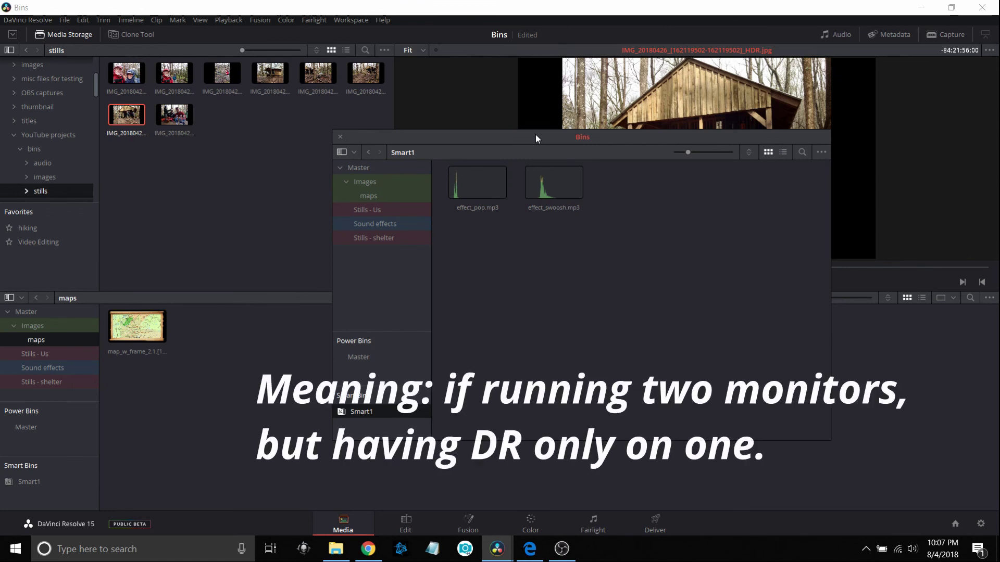
{"action": "left_click_drag", "start_coordinate": [477, 139], "coordinate": [935, 181]}
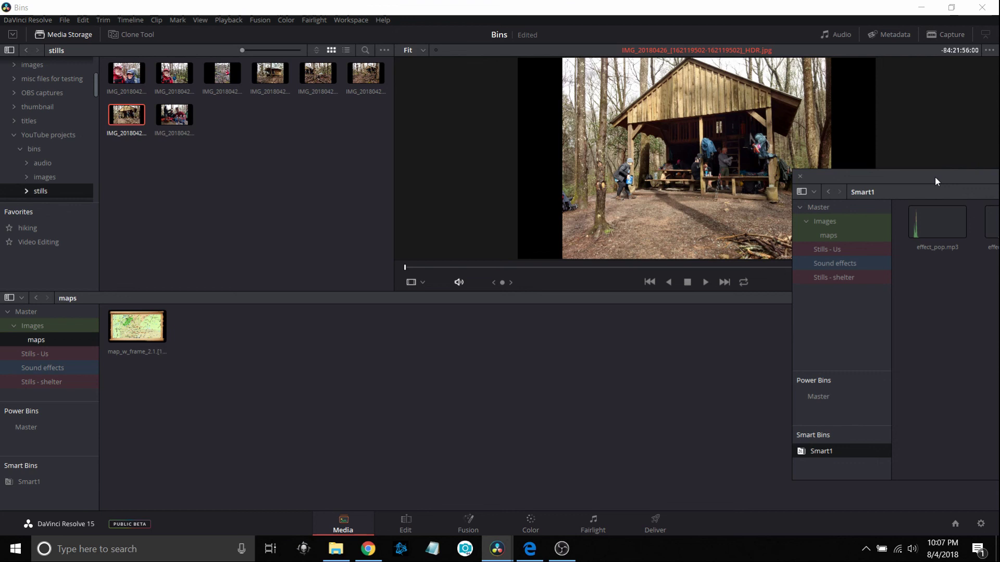
{"action": "left_click_drag", "start_coordinate": [935, 181], "coordinate": [545, 163]}
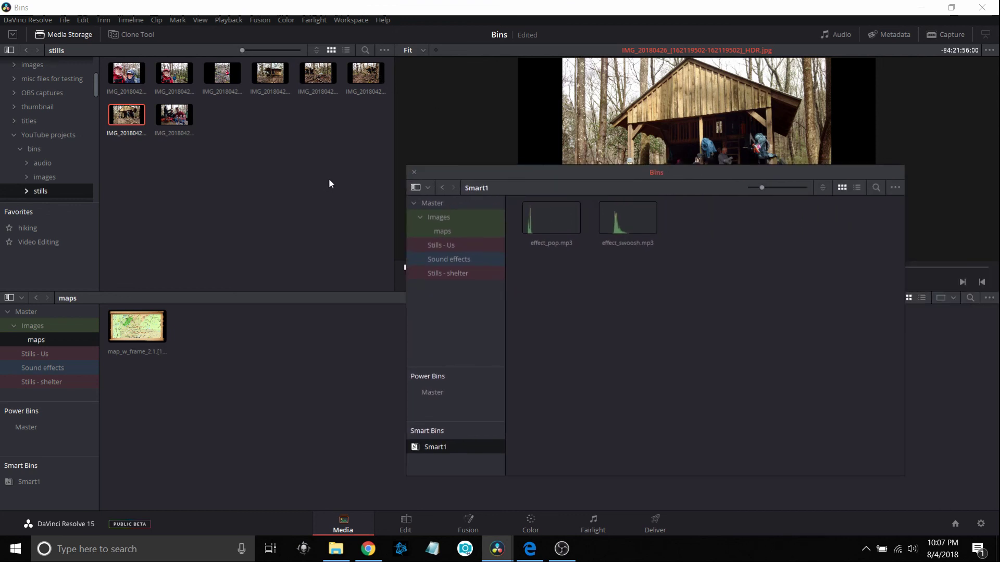
{"action": "left_click", "coordinate": [414, 172]}
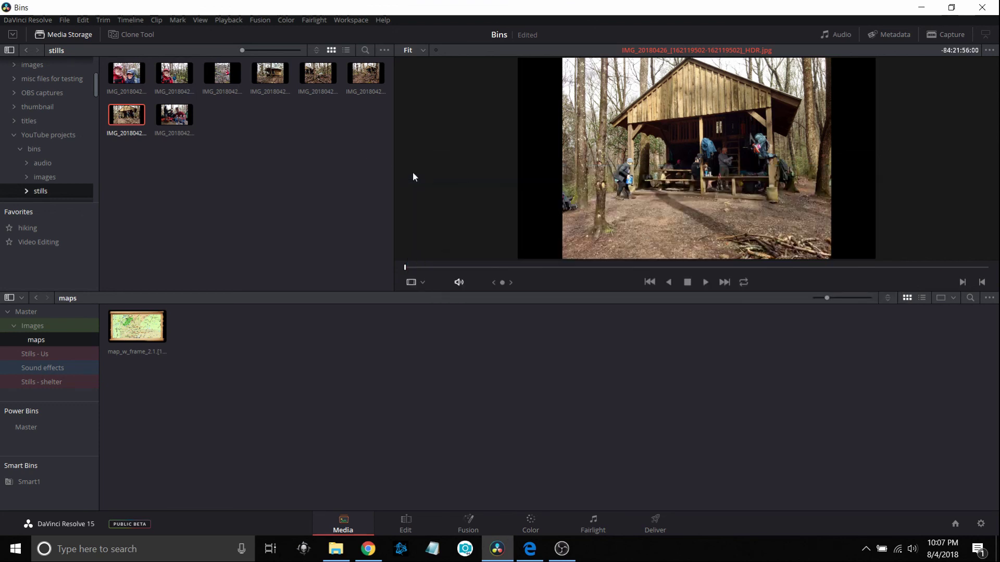